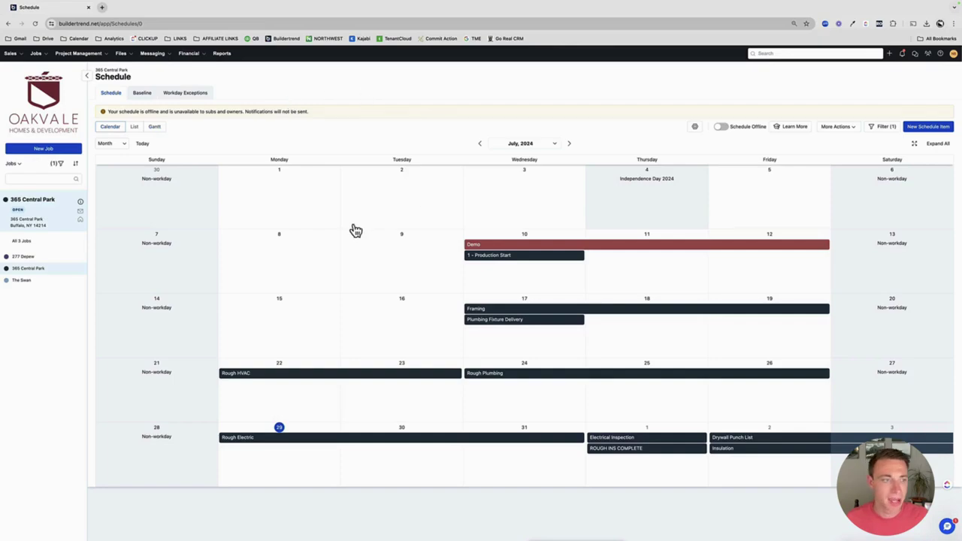
Switch from the jobs list to the templates list.
click(15, 168)
click(18, 190)
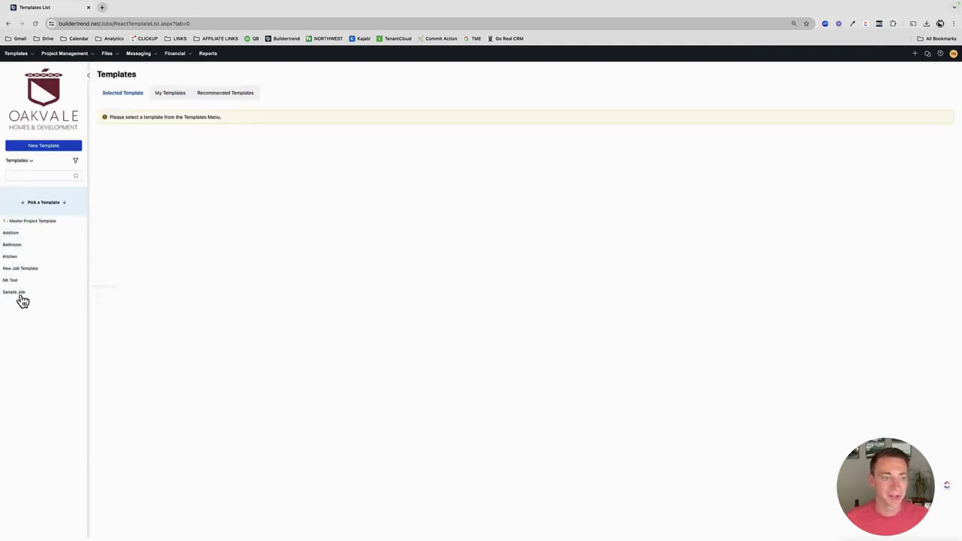
mouse_move(32, 228)
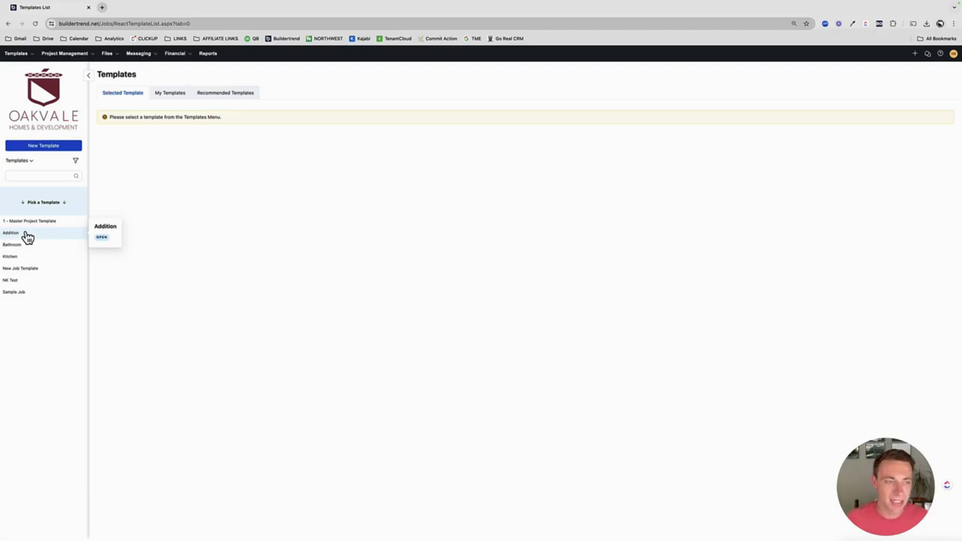
mouse_move(63, 229)
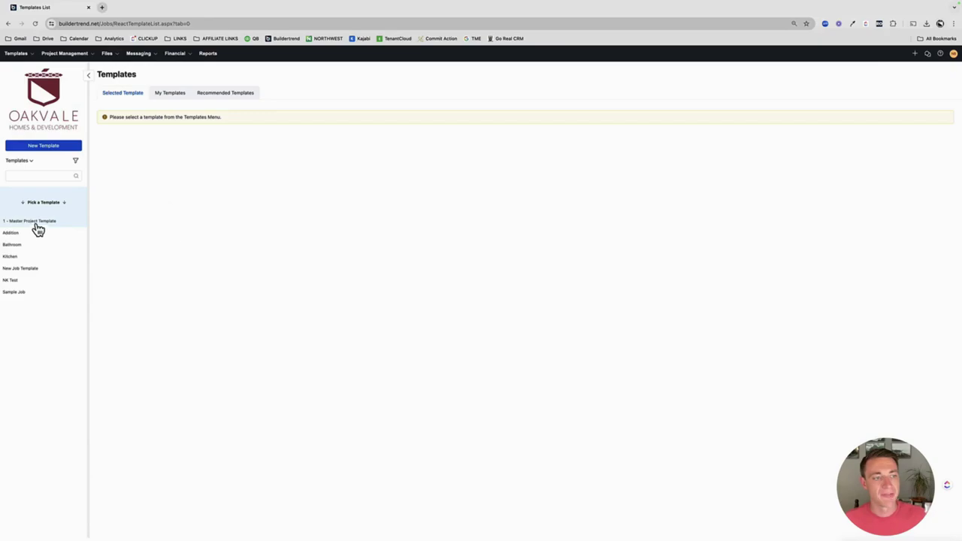
Look at the options for starting a new template, including the source templates available when creating one from an existing template.
click(34, 150)
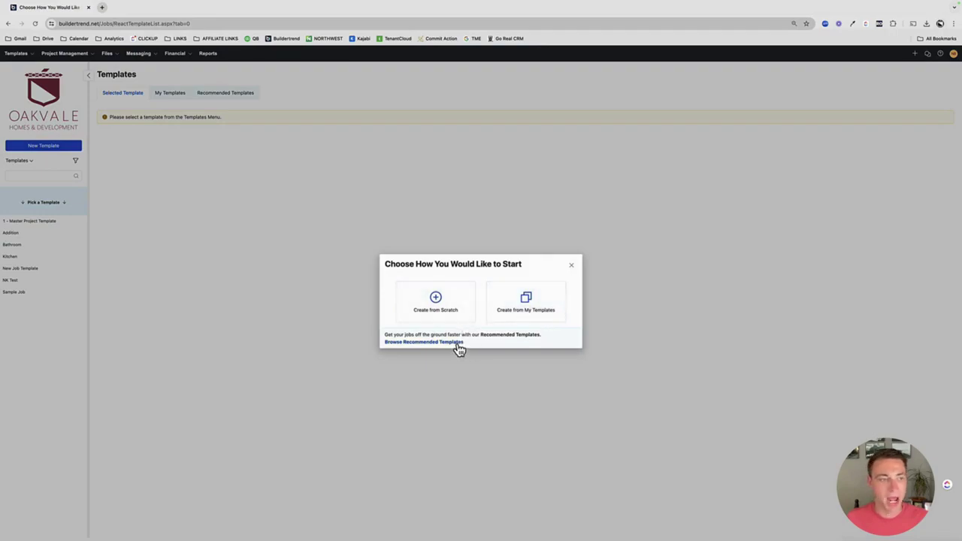
click(573, 269)
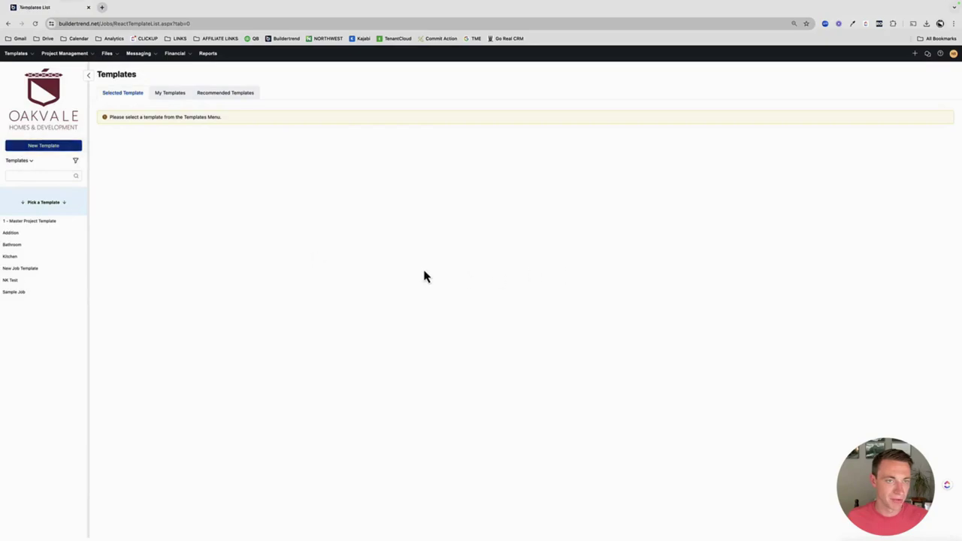
click(169, 95)
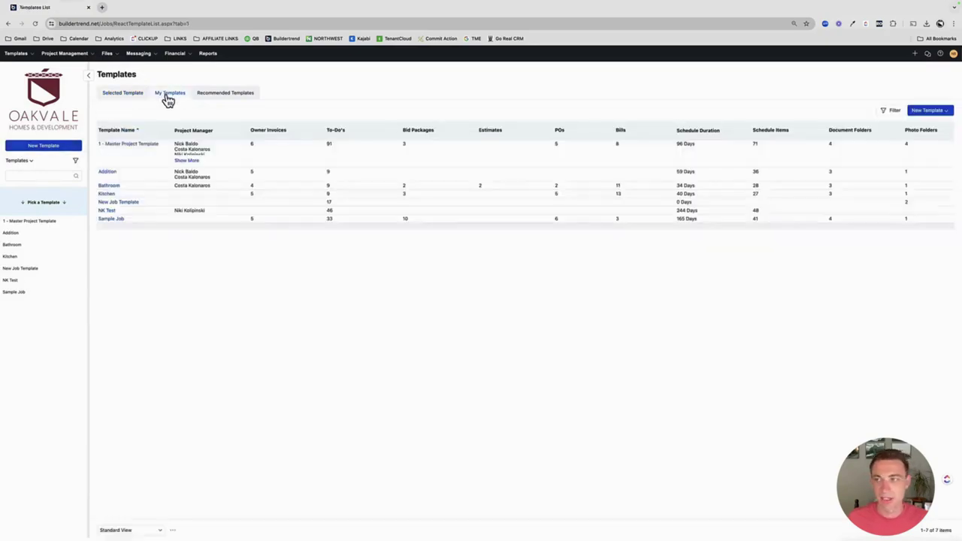
click(937, 113)
click(931, 134)
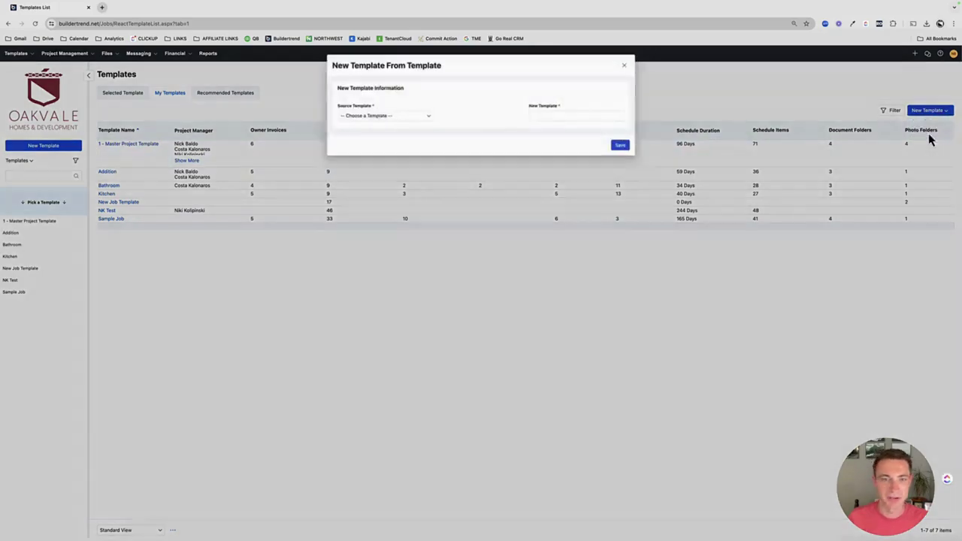
click(355, 115)
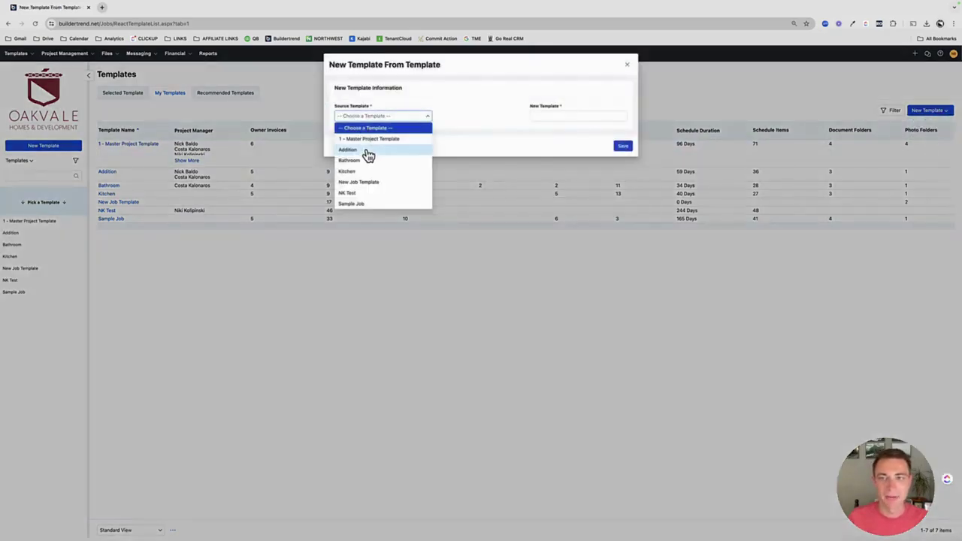
click(630, 67)
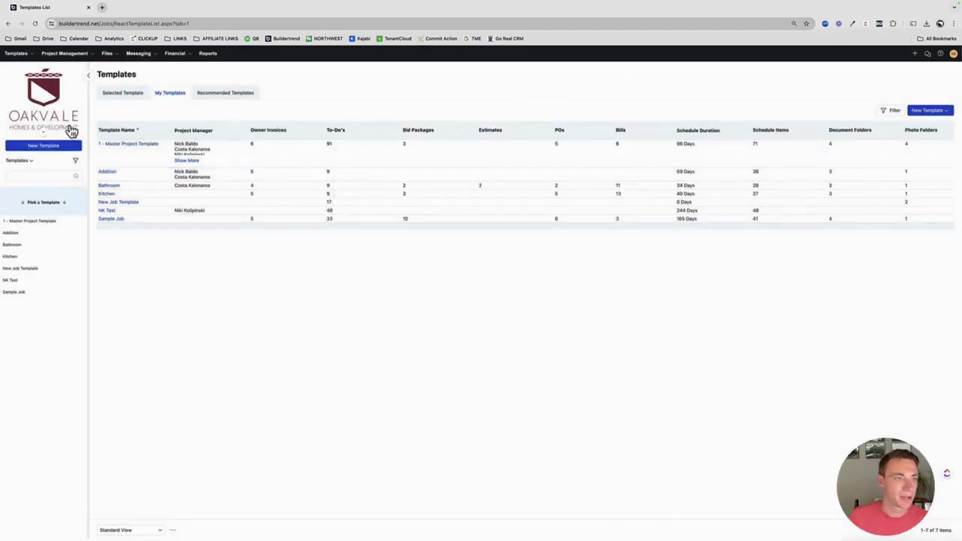
Return to the jobs list, set the Central Park job's contract type to Fixed Price, and save the job.
click(22, 178)
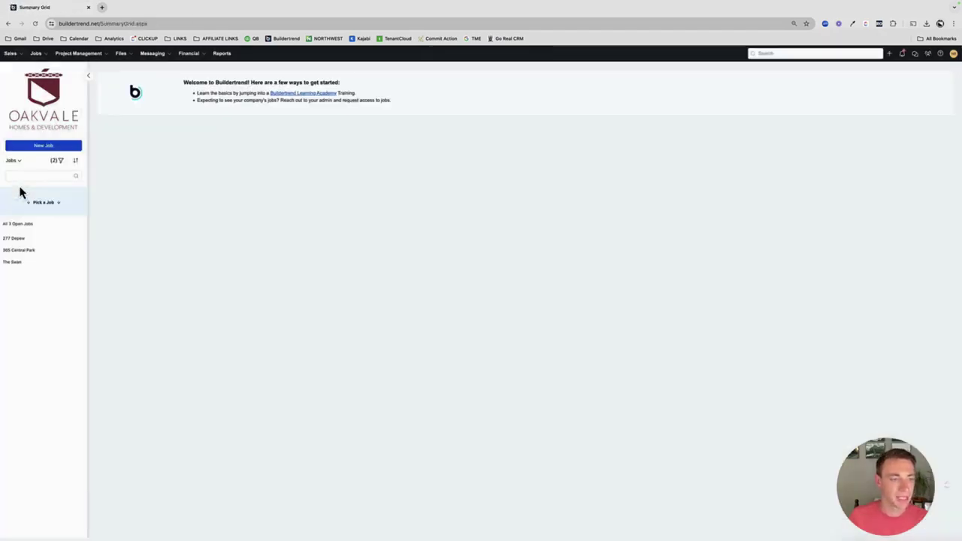
click(18, 252)
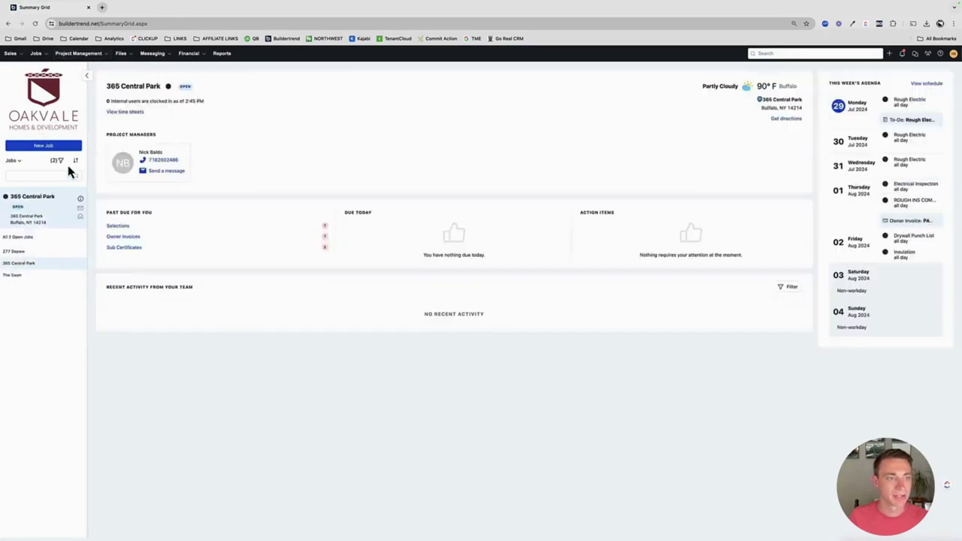
click(81, 200)
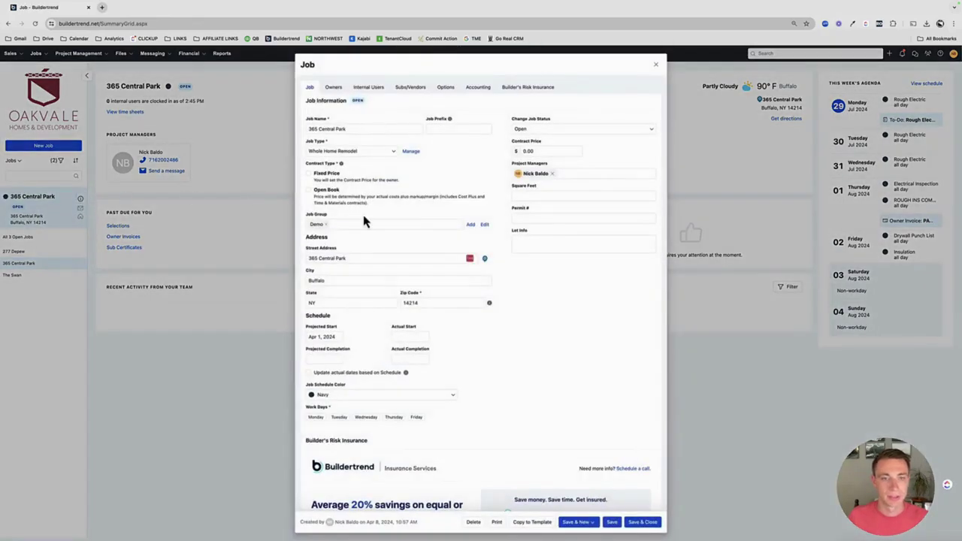
click(309, 173)
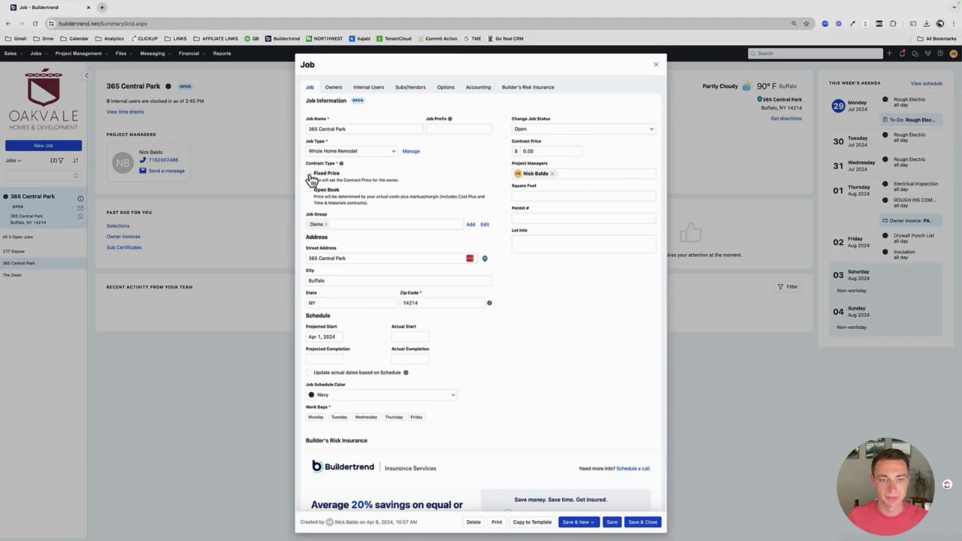
scroll(527, 474, down, 2)
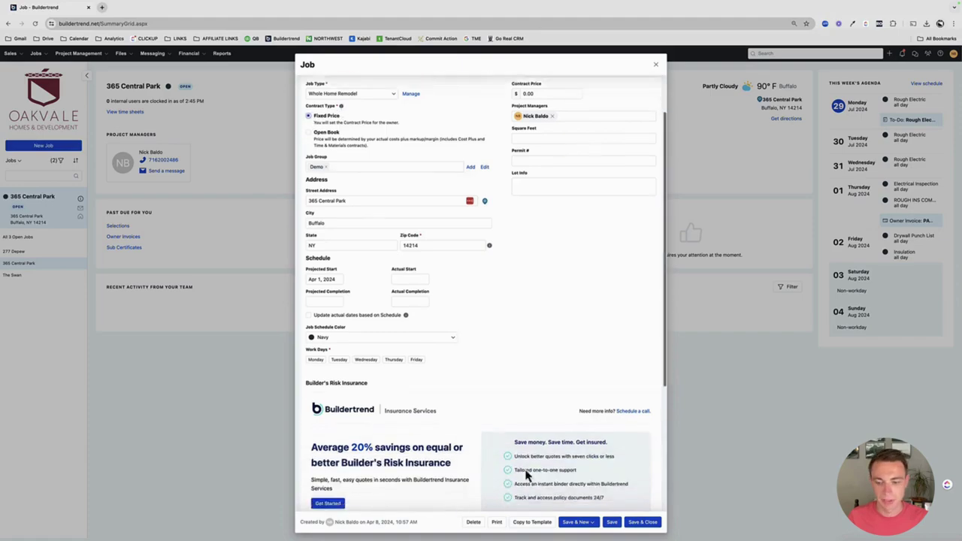
click(624, 525)
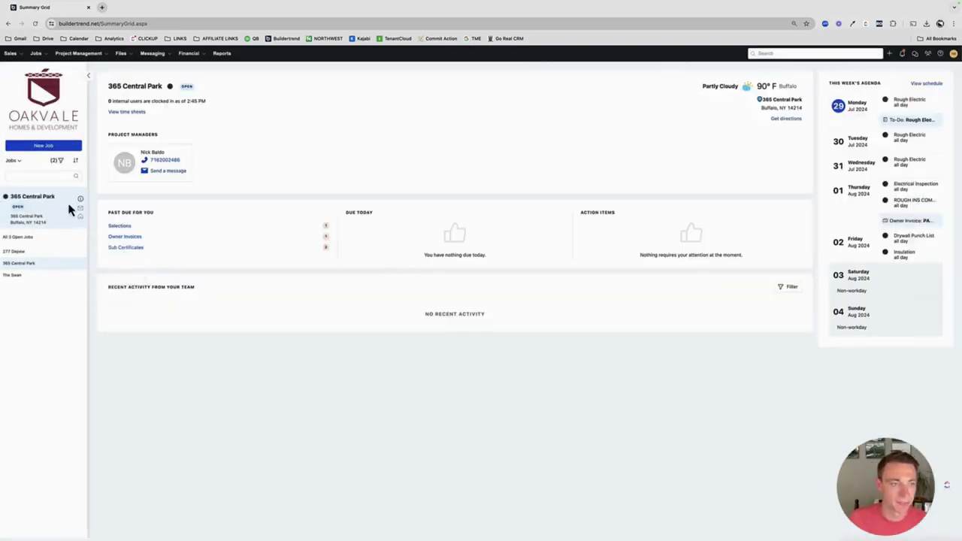
View the Copy To Template form for the Central Park job and close it without copying.
click(81, 209)
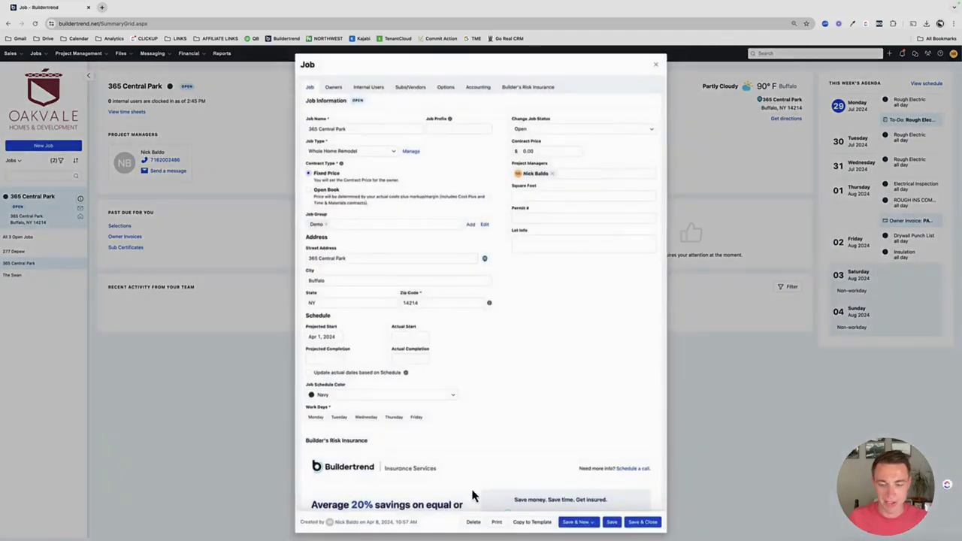
scroll(552, 512, down, 2)
click(529, 523)
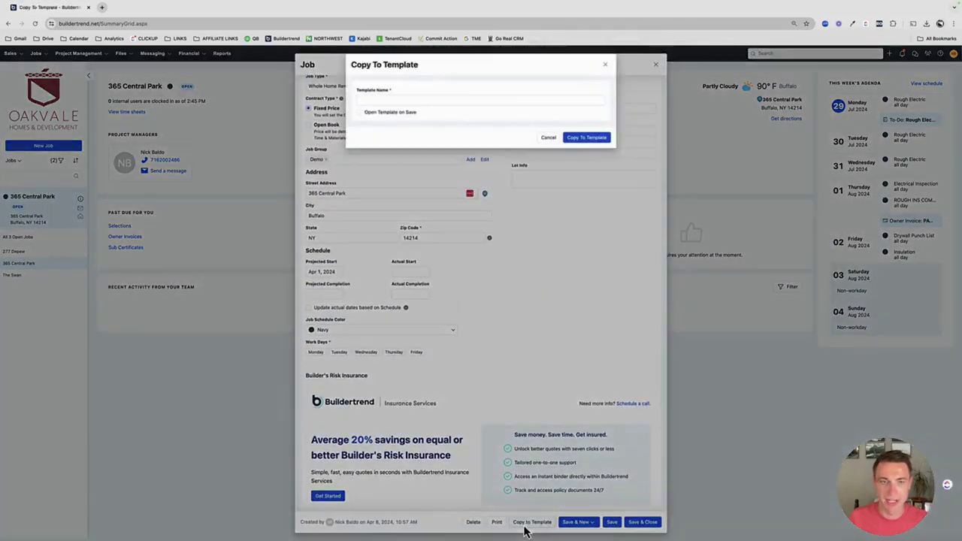
click(382, 100)
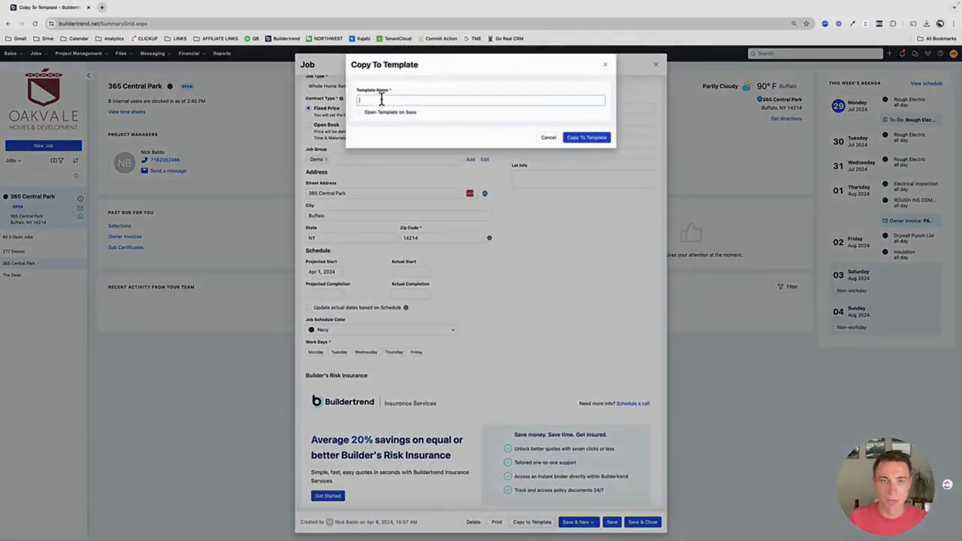
click(605, 65)
click(656, 65)
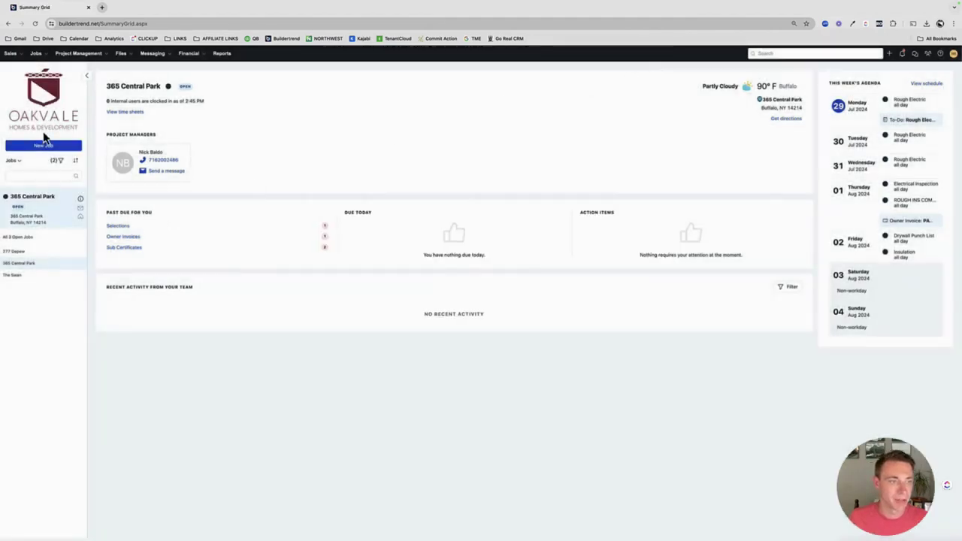
Open the schedule of the 1 - Master Project Template and show it as a Gantt chart.
click(19, 166)
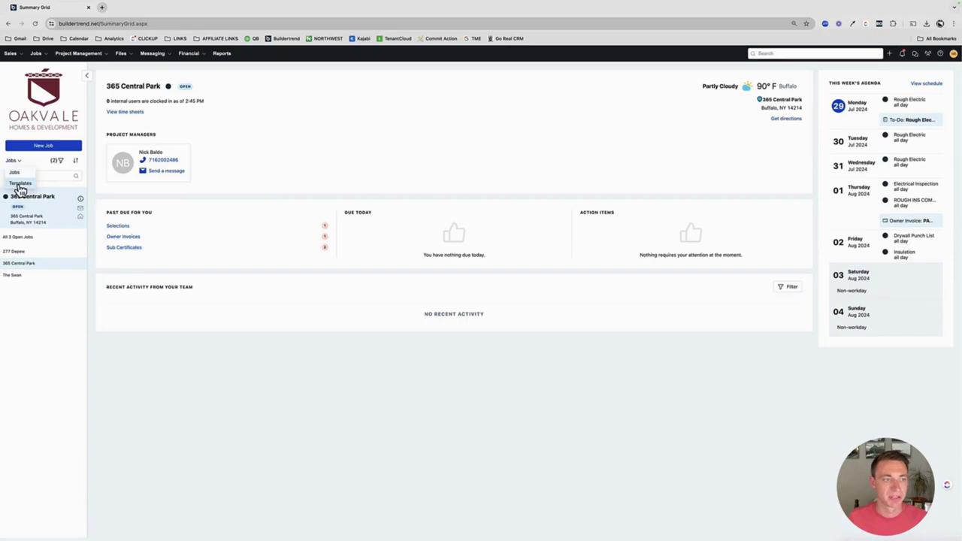
click(19, 188)
click(26, 221)
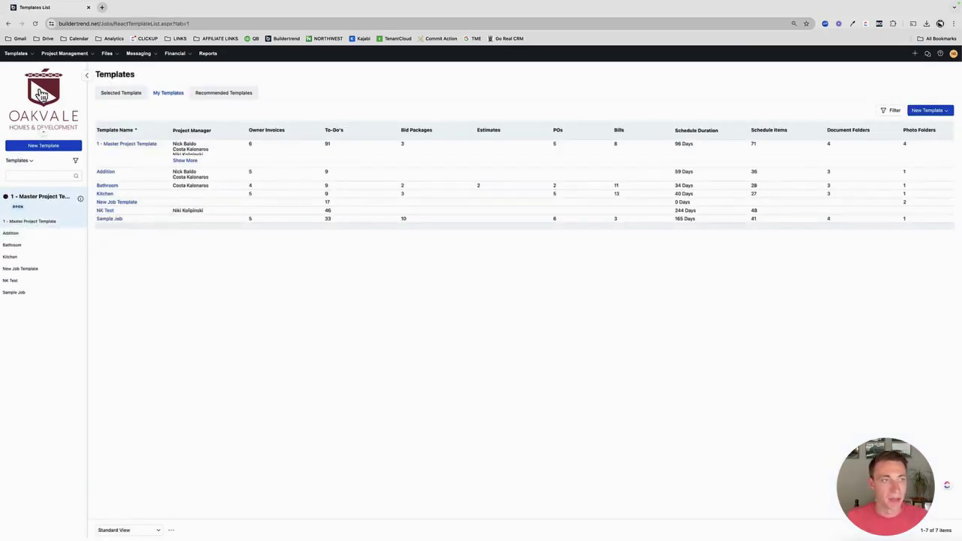
click(66, 54)
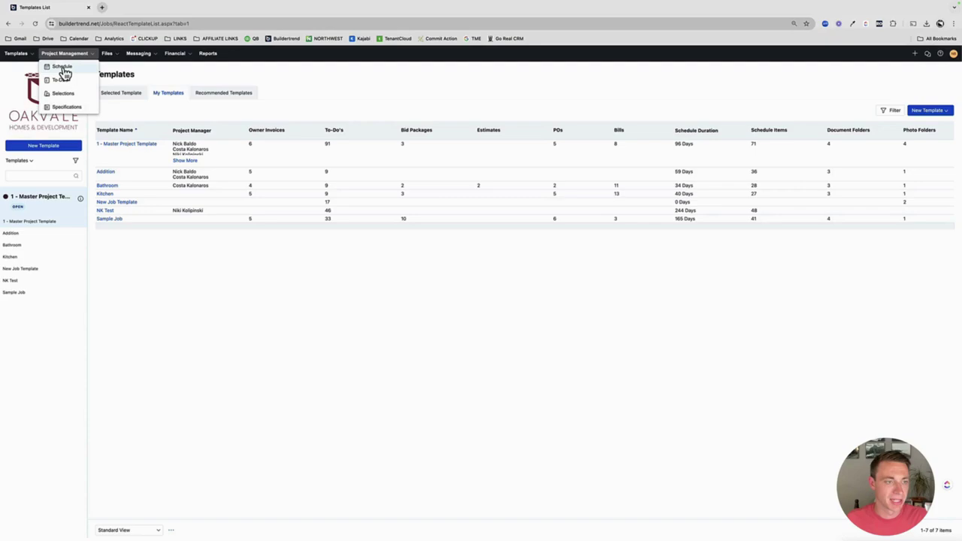
click(61, 67)
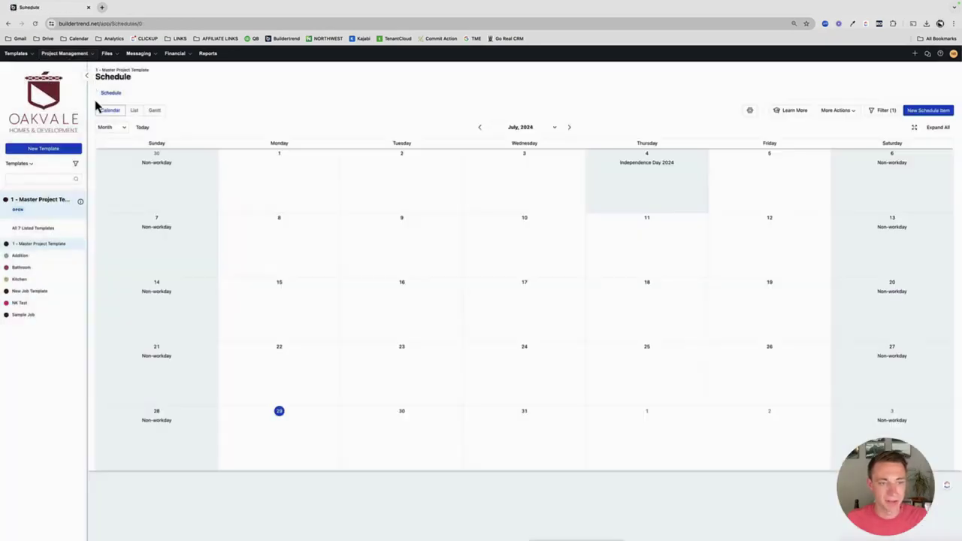
click(154, 111)
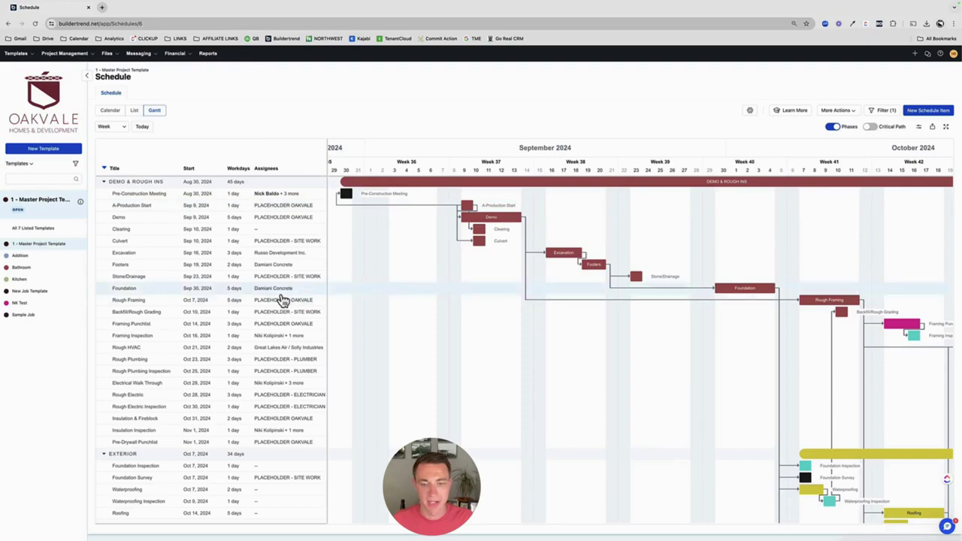
Examine the template's Gantt chart, reviewing the phases, task order and dependencies from Demo & Rough Ins through Exterior.
scroll(599, 344, right, 2)
scroll(600, 344, right, 5)
scroll(598, 344, down, 3)
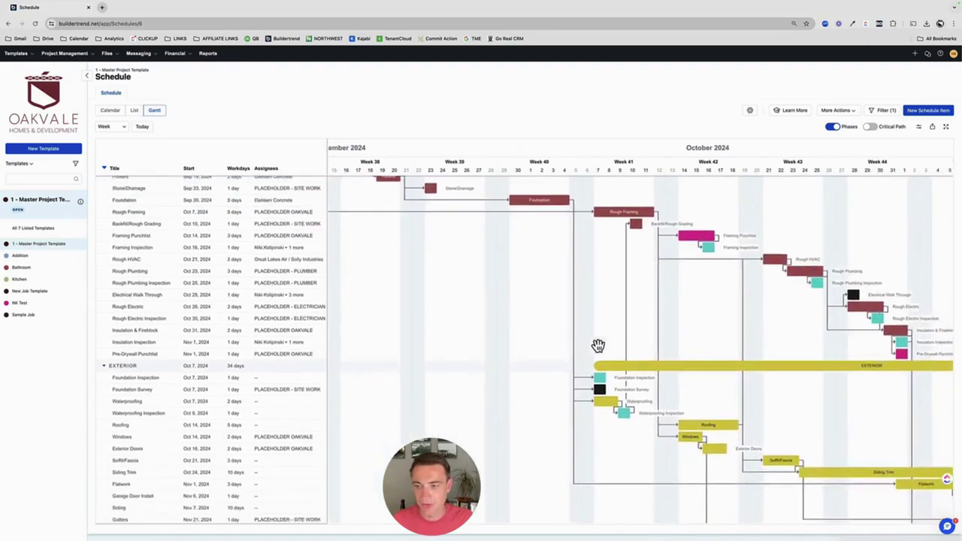
scroll(597, 345, up, 3)
scroll(597, 345, left, 1)
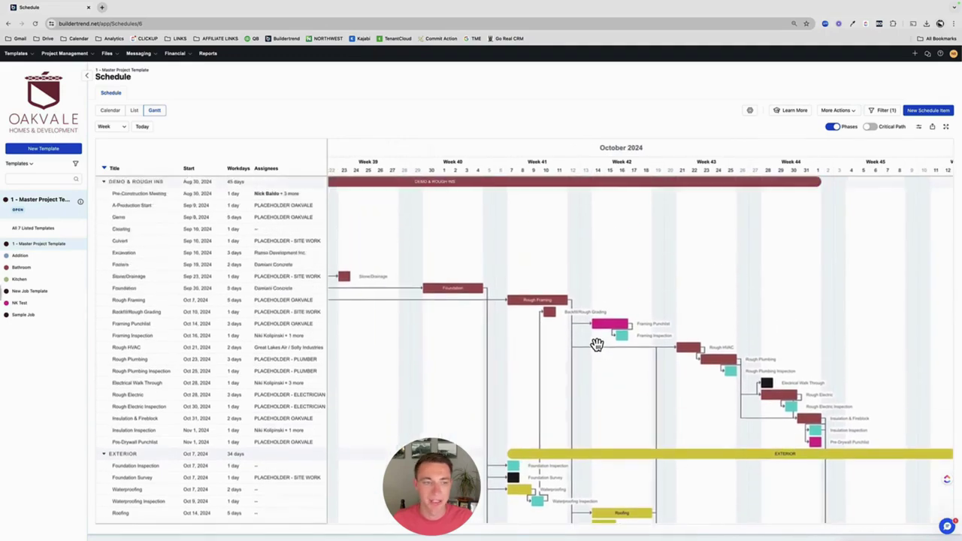
click(140, 188)
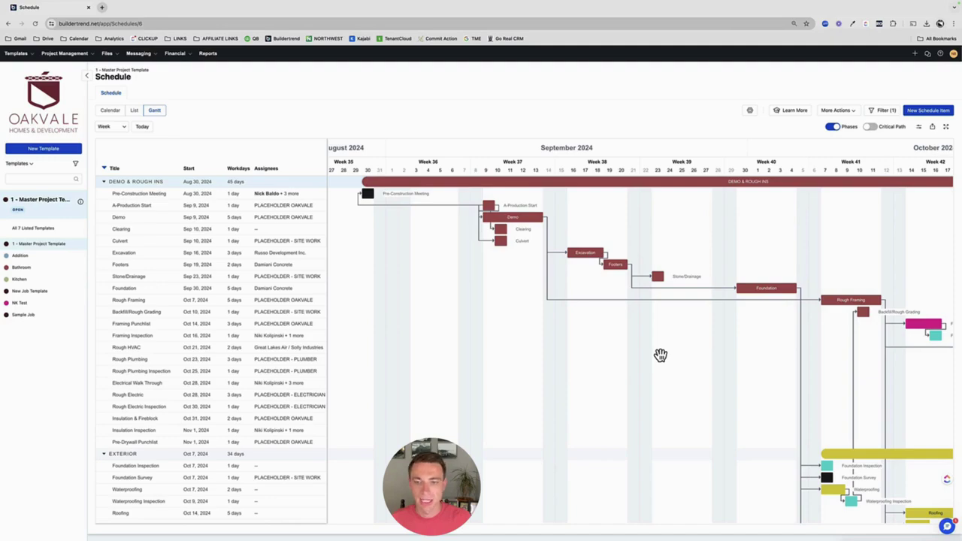
scroll(658, 355, down, 2)
scroll(654, 355, right, 5)
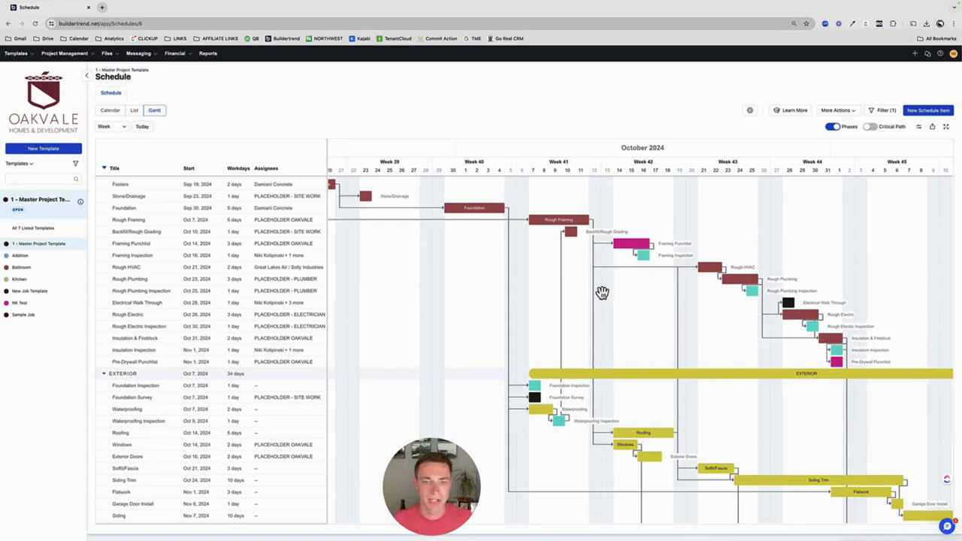
scroll(606, 296, left, 1)
scroll(128, 211, up, 2)
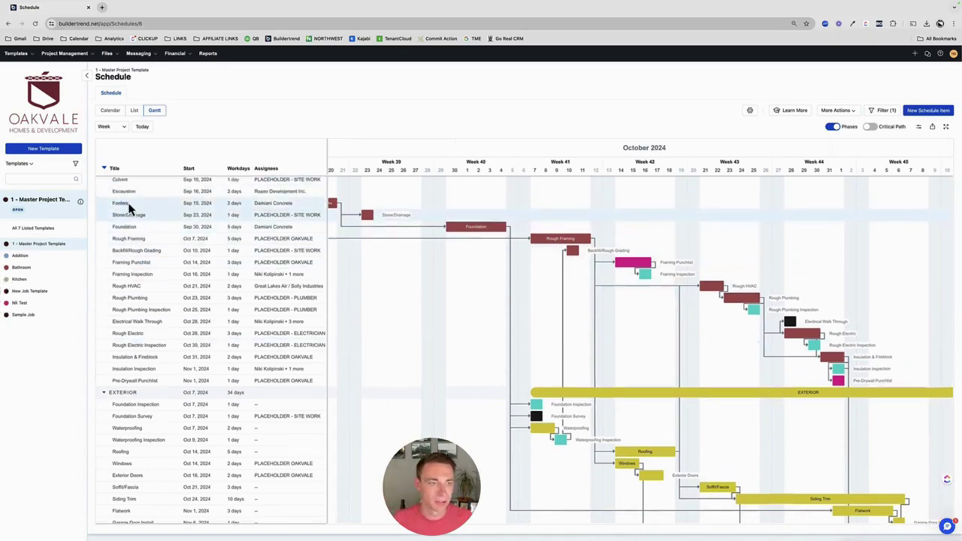
scroll(328, 260, left, 3)
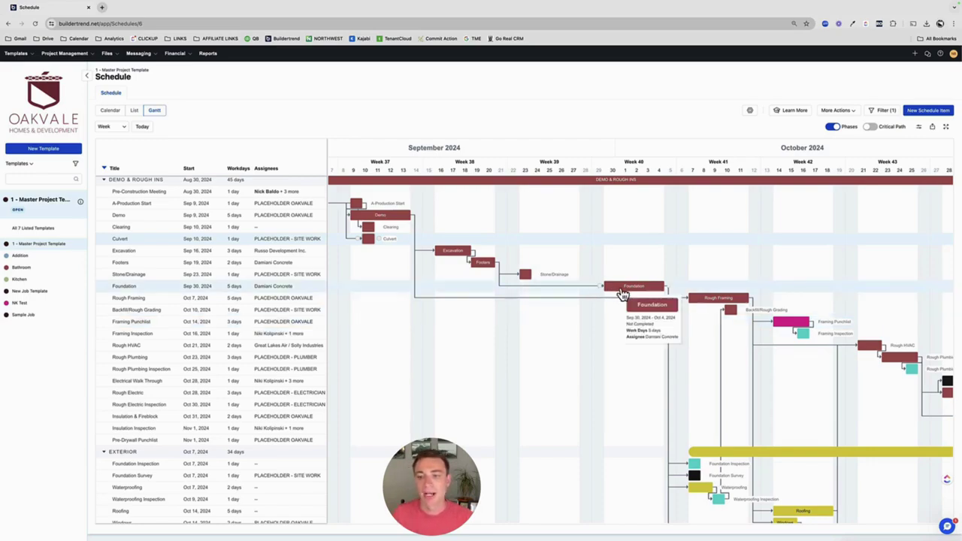
scroll(633, 302, right, 5)
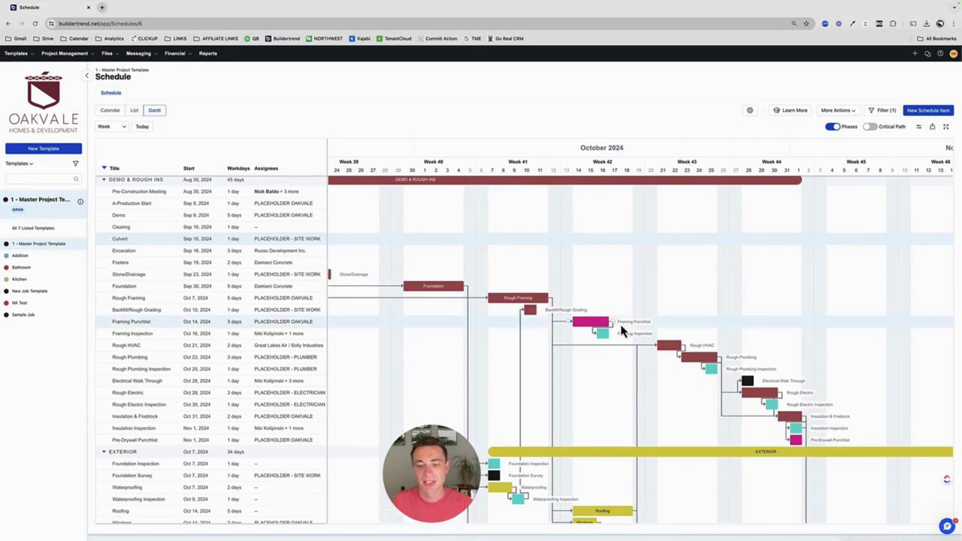
scroll(624, 330, down, 3)
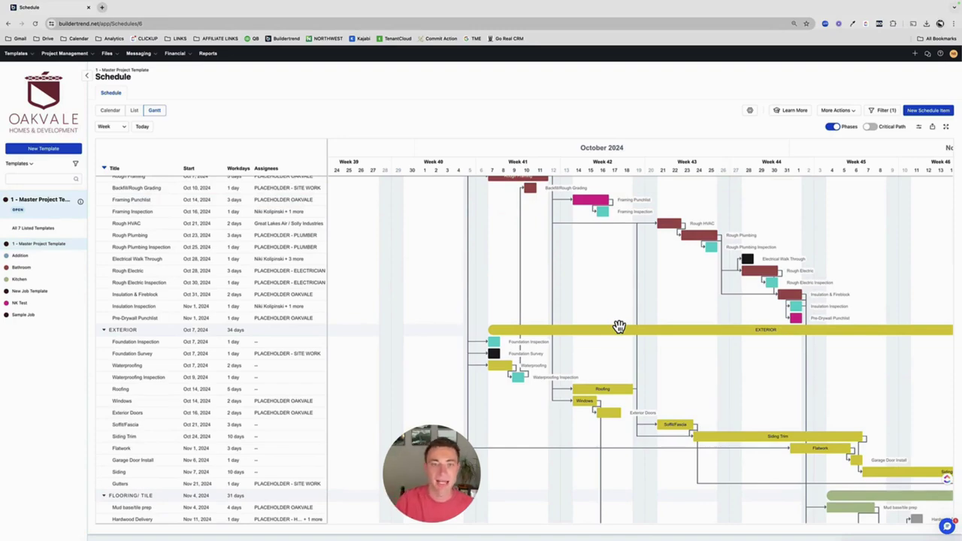
View the Rough Electric schedule item's details, predecessors and linked items, then close it.
click(126, 273)
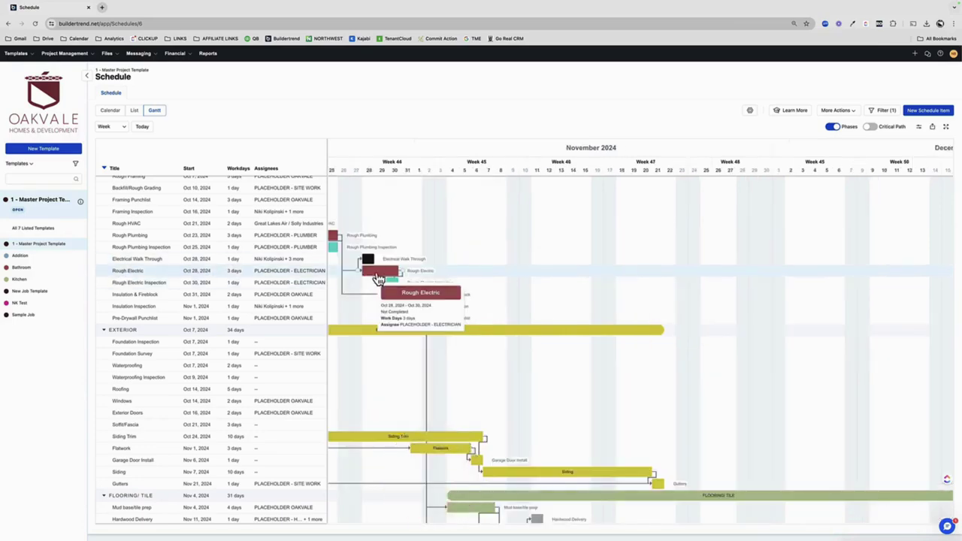
click(378, 277)
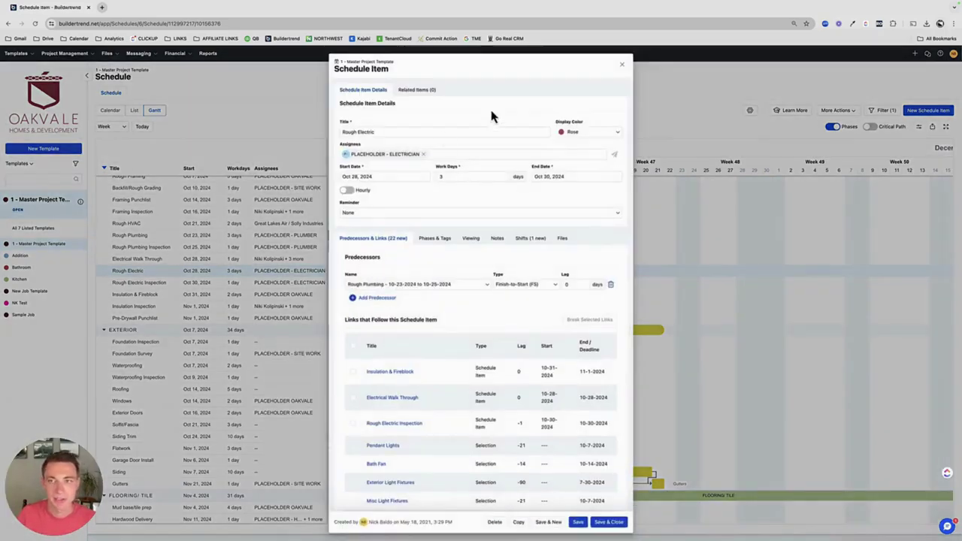
click(621, 65)
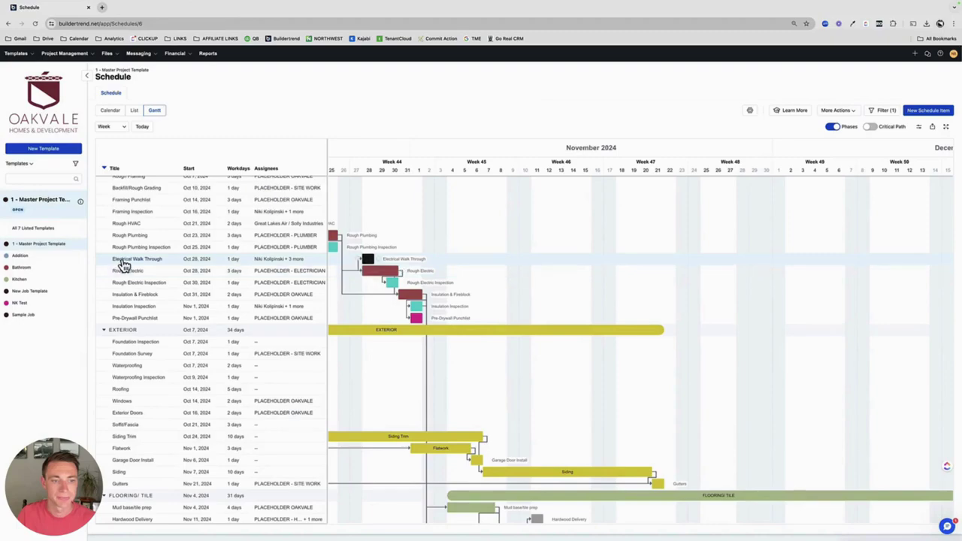
View the Electrical Walk Through schedule item and its linked Schedule Electric Walk Through to-do, closing both without changes.
click(124, 263)
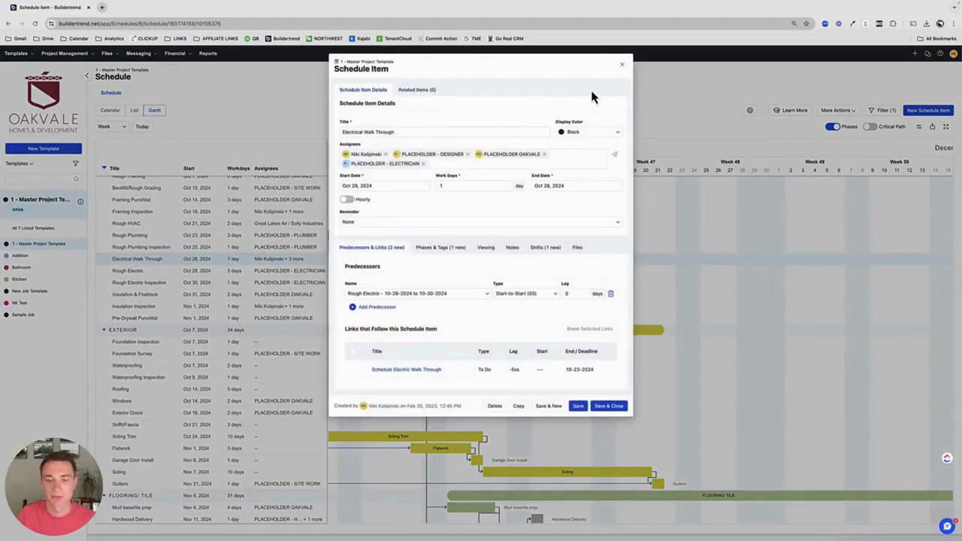
click(403, 372)
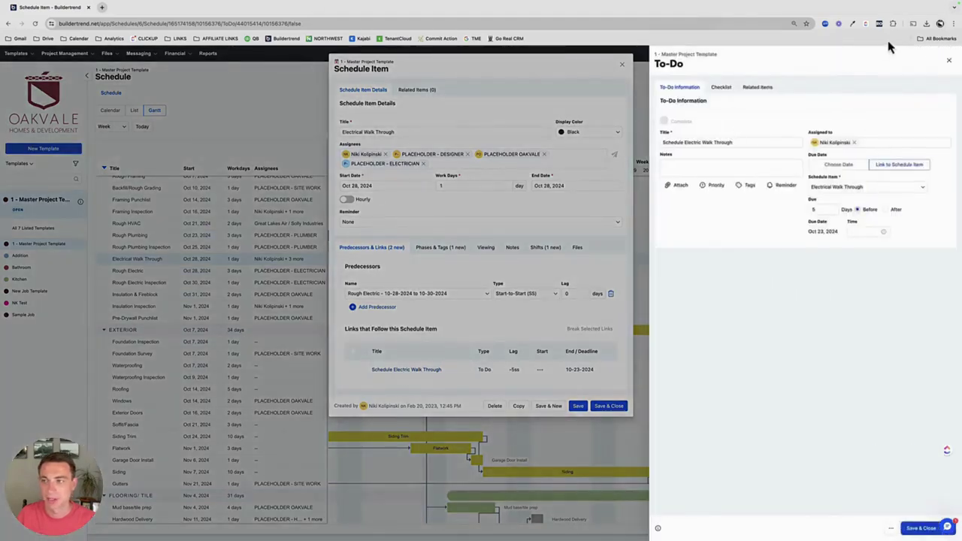
click(951, 63)
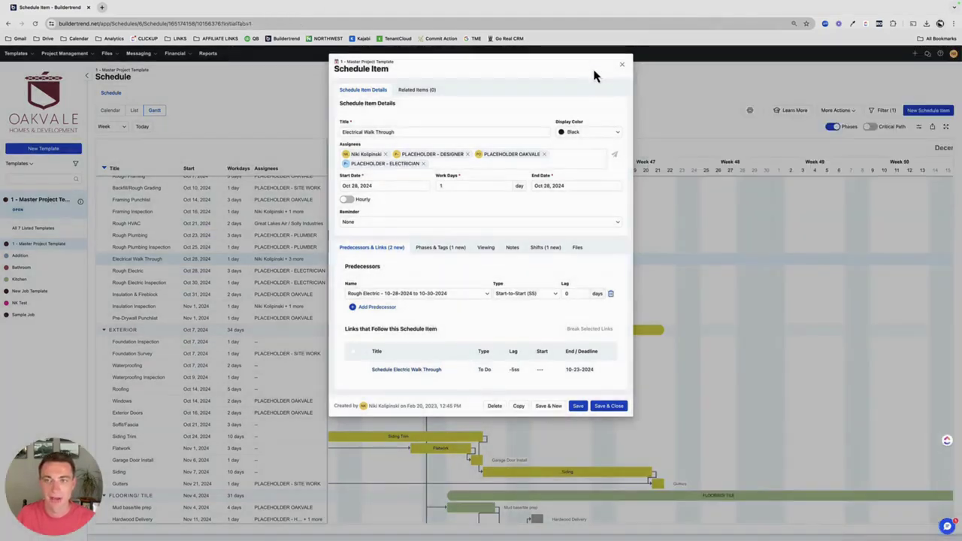
click(624, 66)
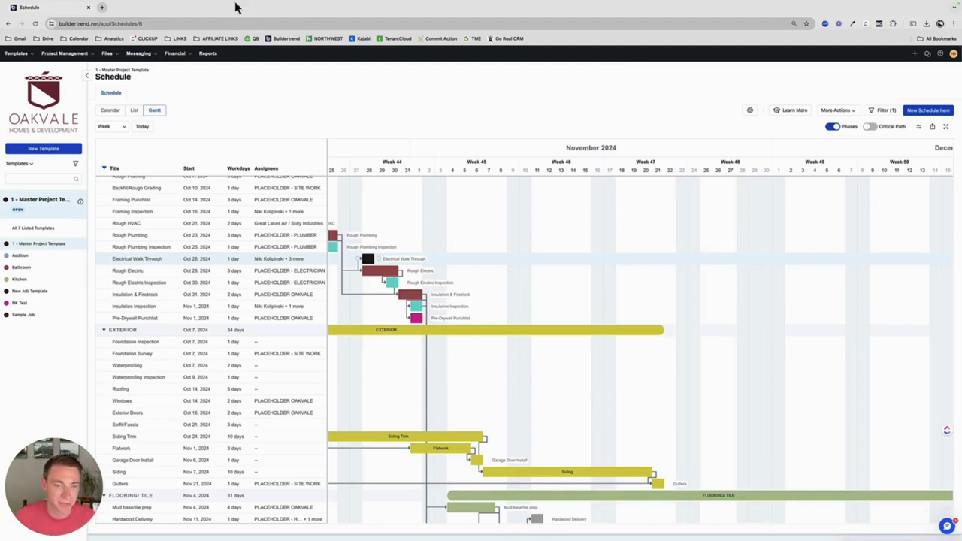
Open the master project template's To-Do's list and collapse the template sidebar.
mouse_move(63, 58)
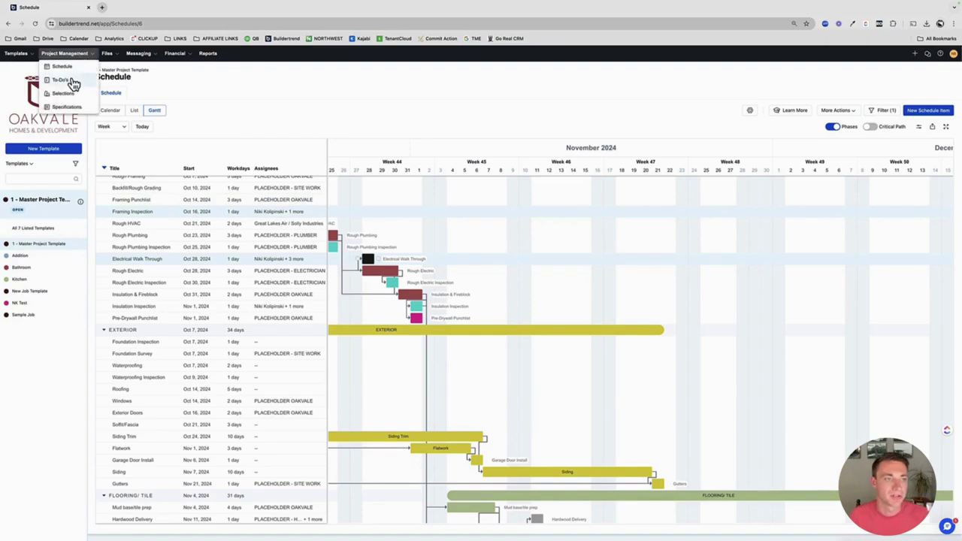
click(72, 81)
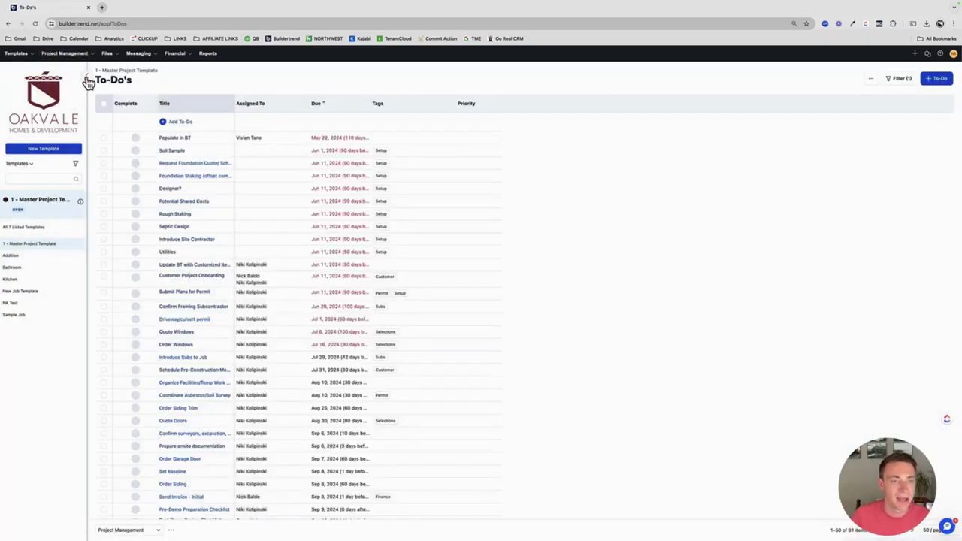
click(87, 76)
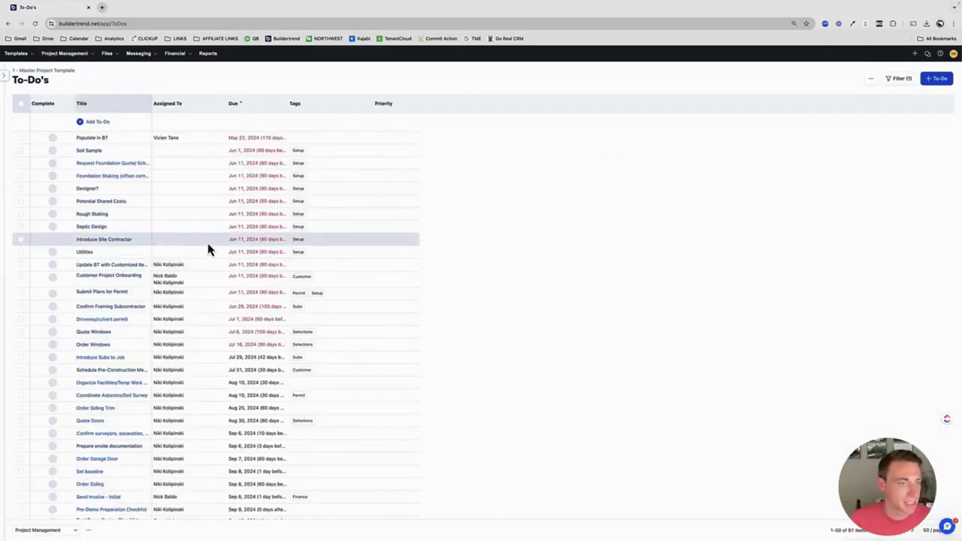
Examine the template's to-do list, reviewing the task titles, assignees, due dates and tags from setup through subcontractor confirmations.
scroll(199, 253, down, 1)
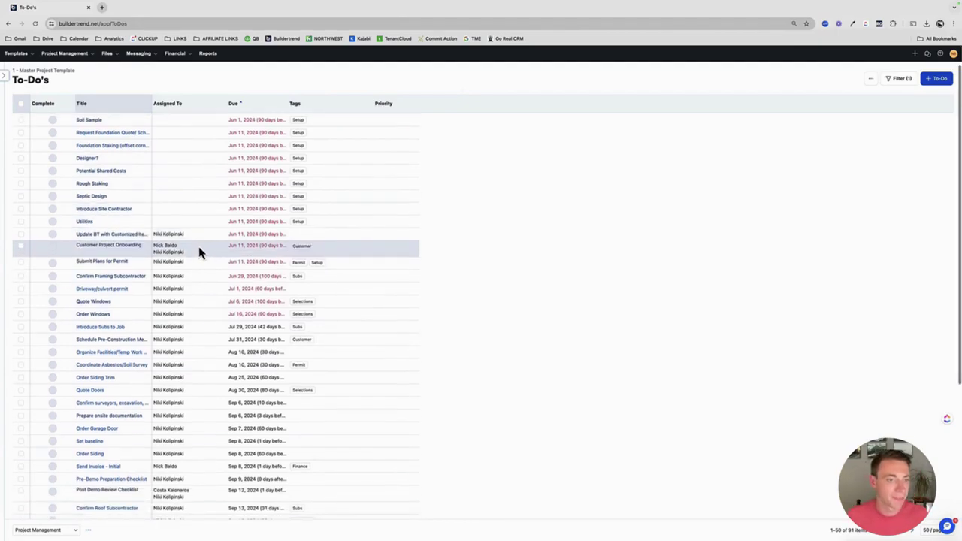
scroll(199, 253, down, 5)
scroll(199, 254, down, 2)
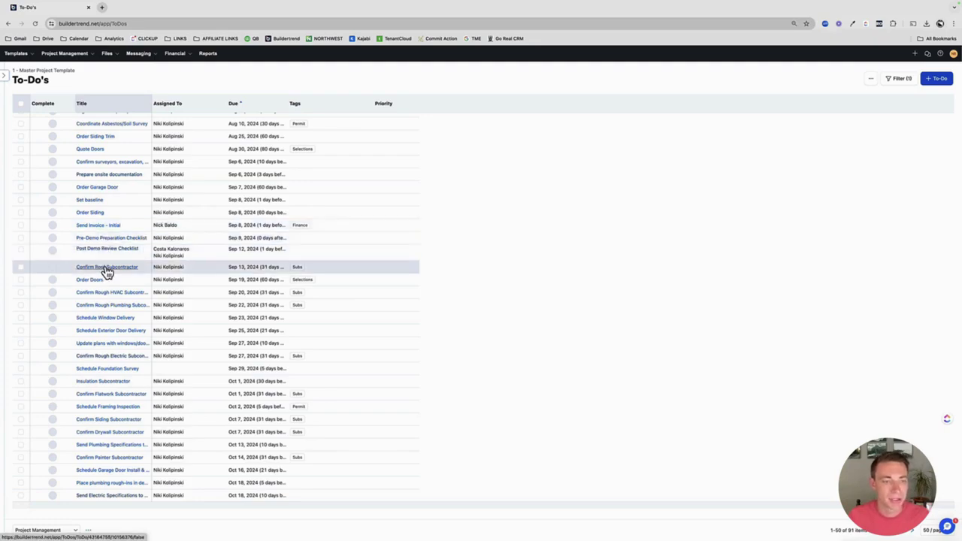
scroll(108, 260, up, 4)
scroll(107, 260, up, 1)
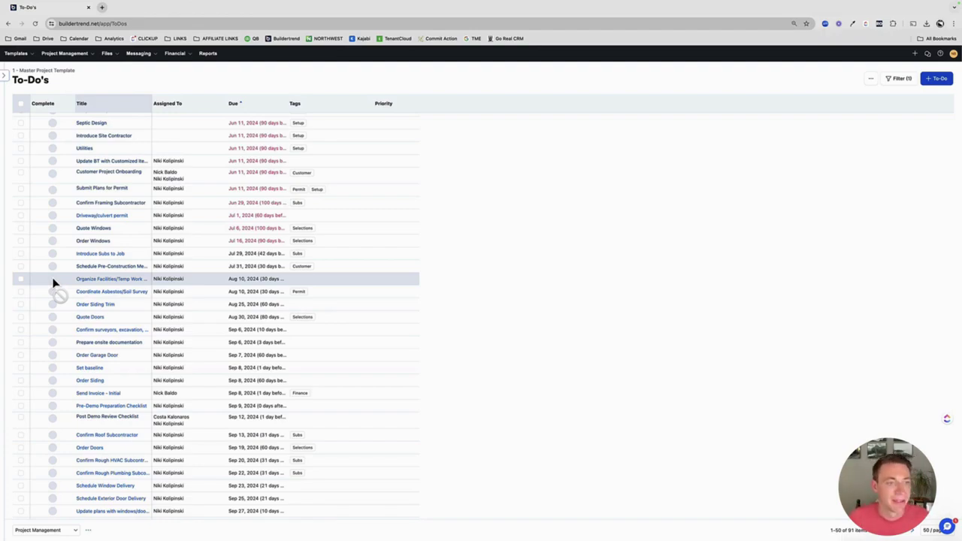
scroll(124, 340, down, 2)
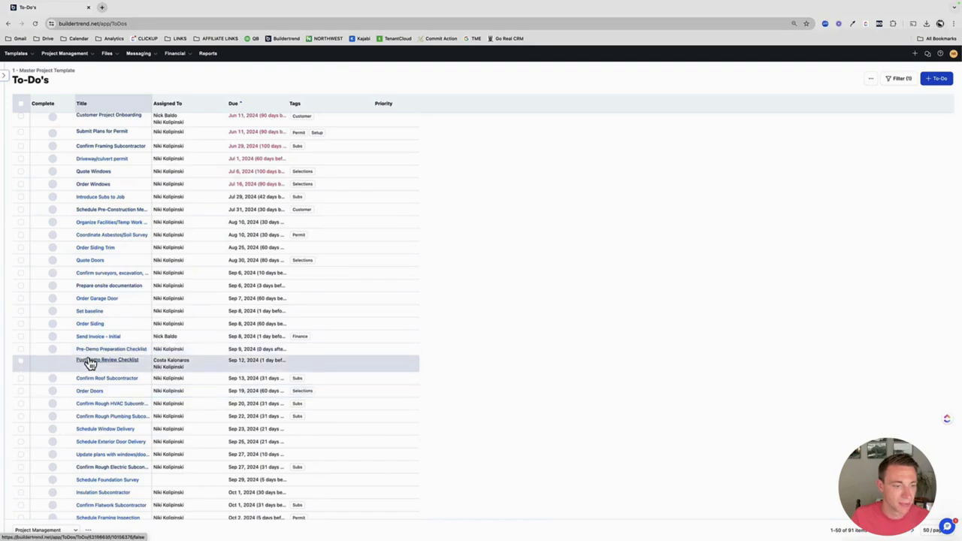
scroll(90, 362, down, 3)
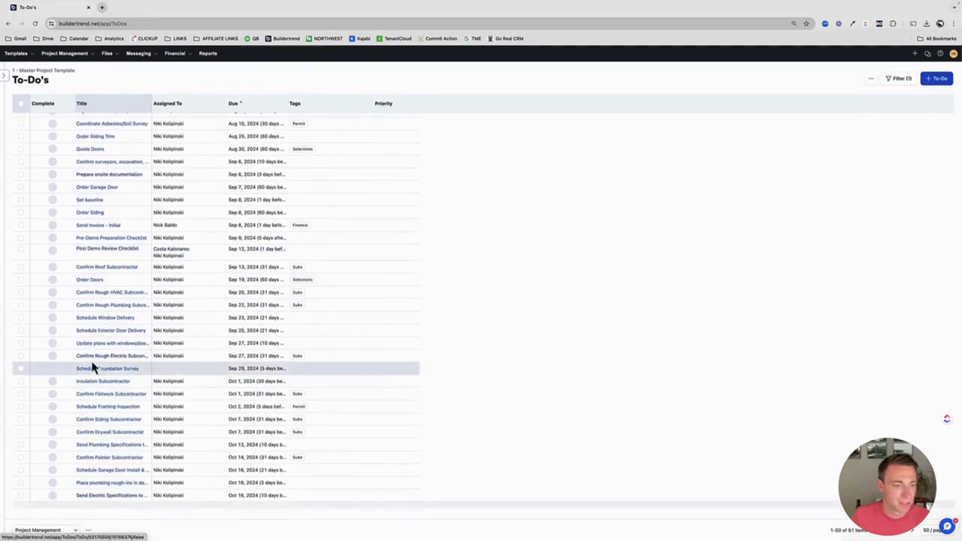
scroll(92, 365, up, 2)
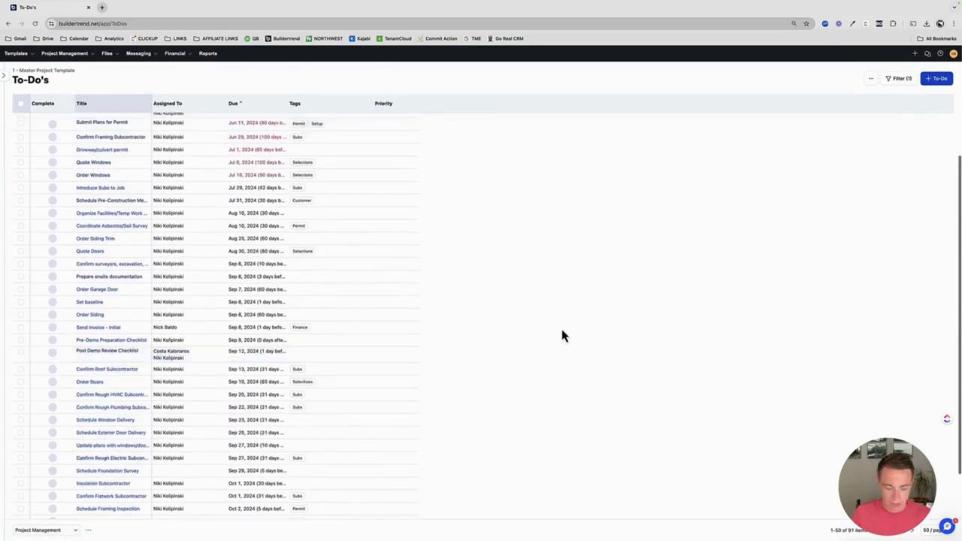
Search the to-do page for "electri", then view the Confirm Rough Electric Subcontractor to-do and close it.
key(ctrl+f)
text(electri)
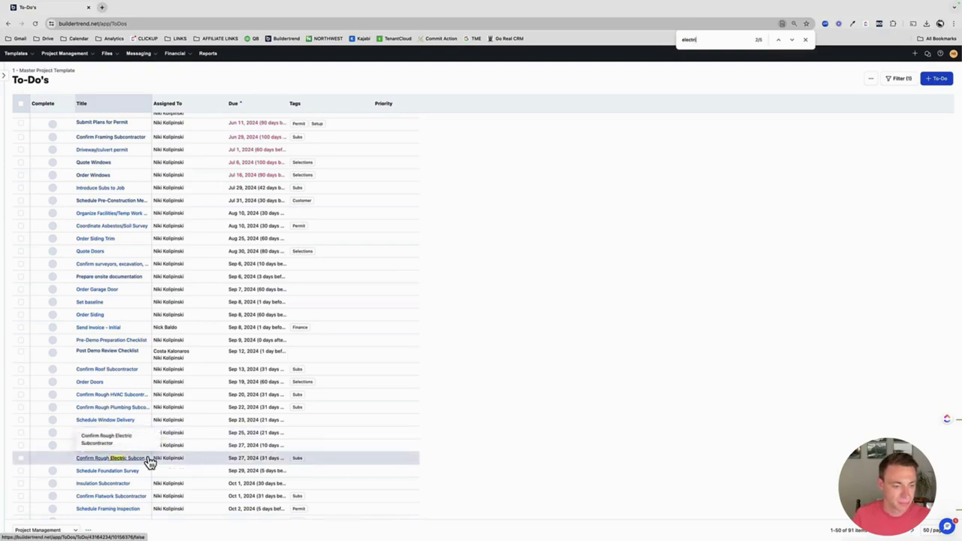
key(Return)
key(Return)
scroll(136, 485, up, 1)
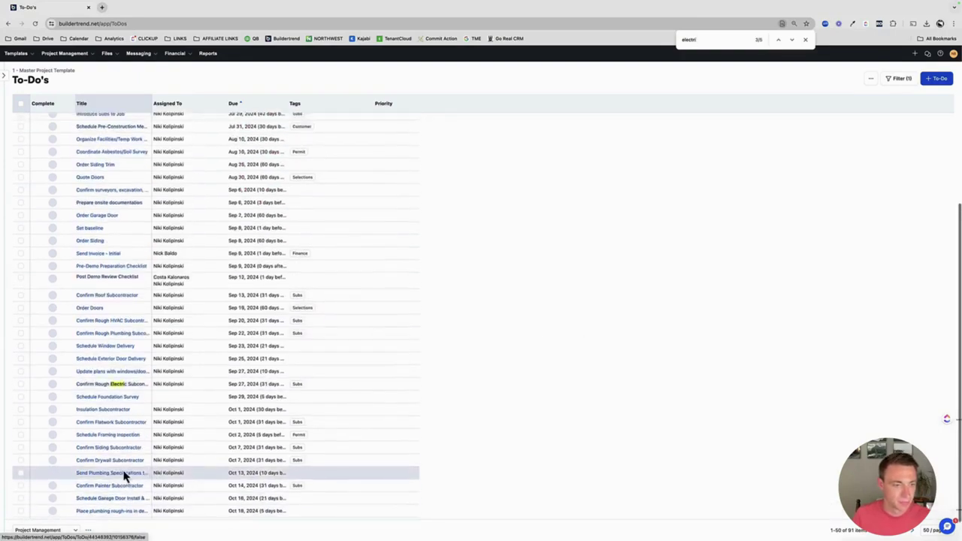
click(107, 385)
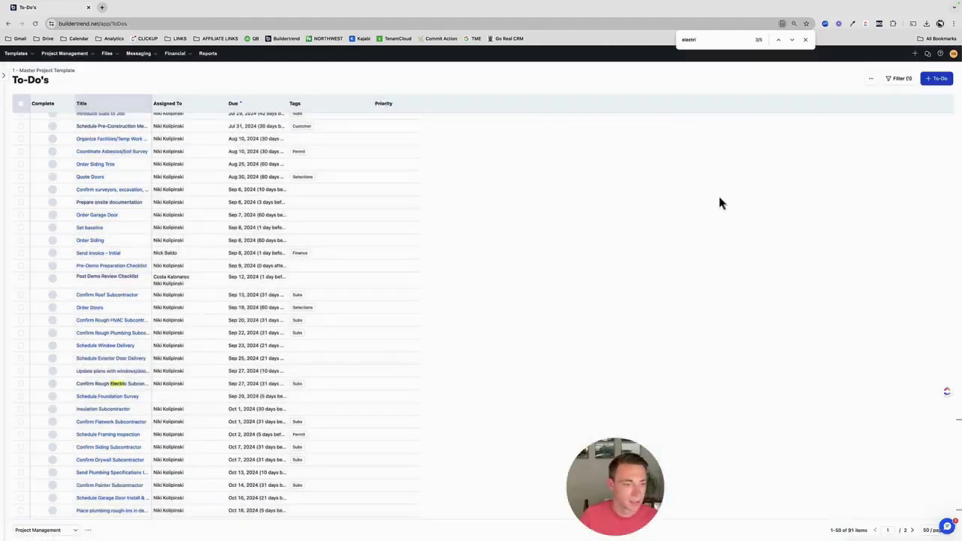
click(949, 60)
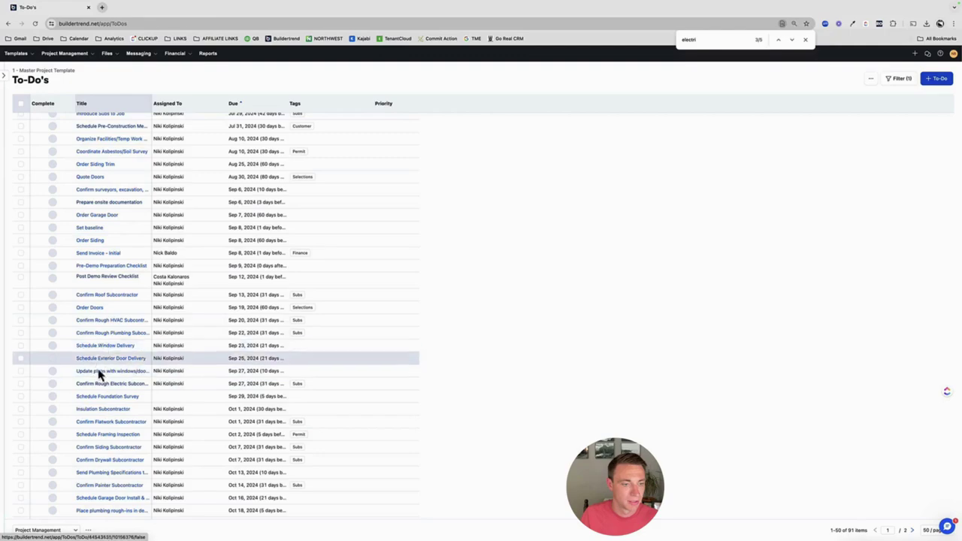
Review the checklist items of the Pre-Demo Preparation Checklist to-do, including salvage tagging, floor protection and dust covering, and close it.
scroll(106, 412, up, 1)
scroll(105, 412, up, 5)
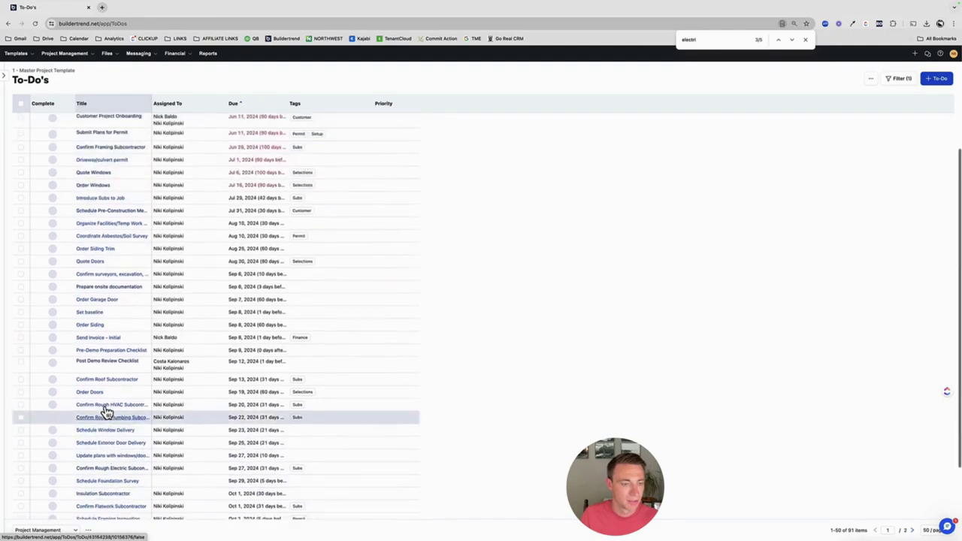
click(99, 354)
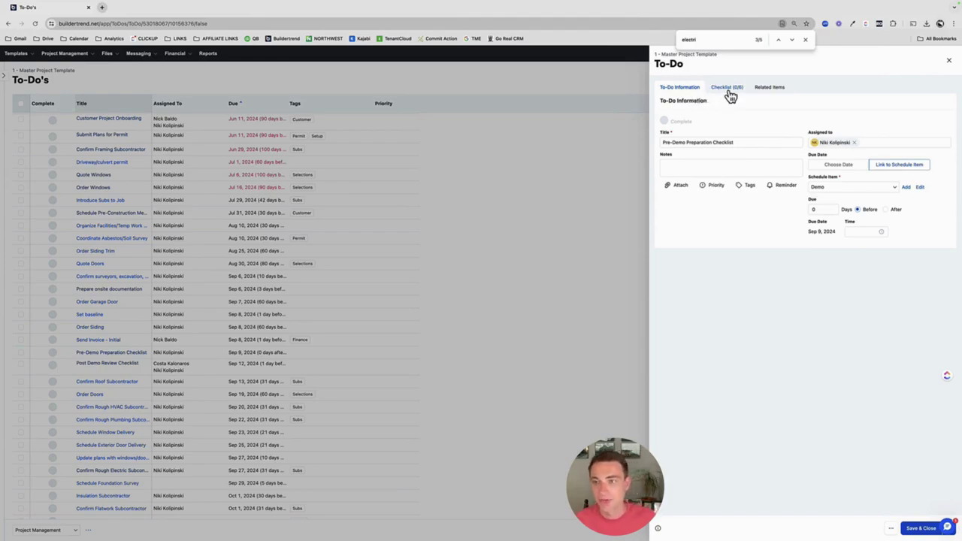
click(727, 90)
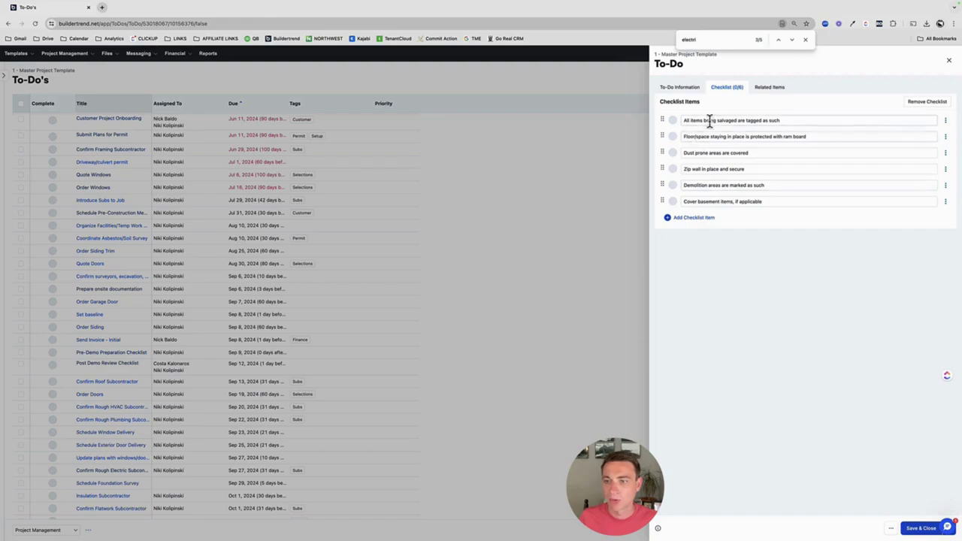
drag(690, 120, 772, 120)
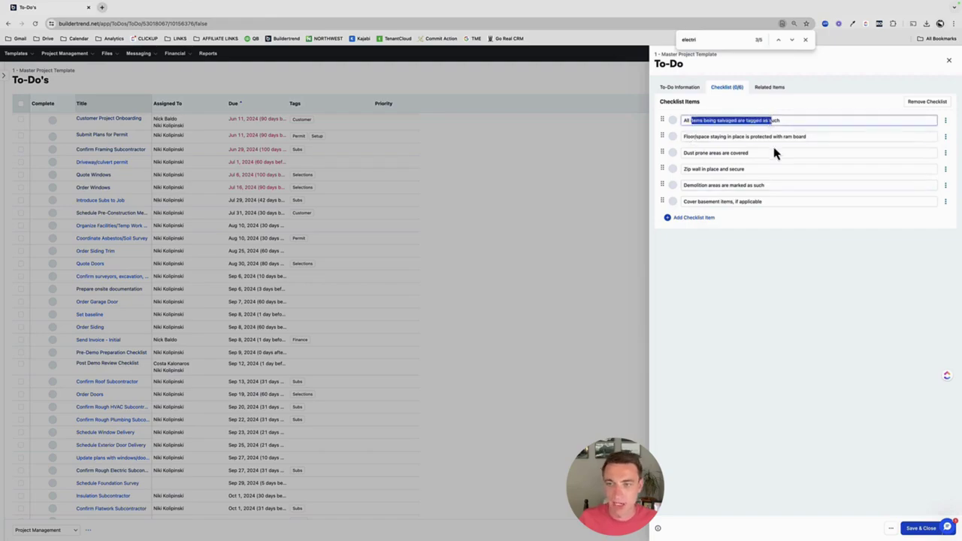
drag(684, 136, 789, 137)
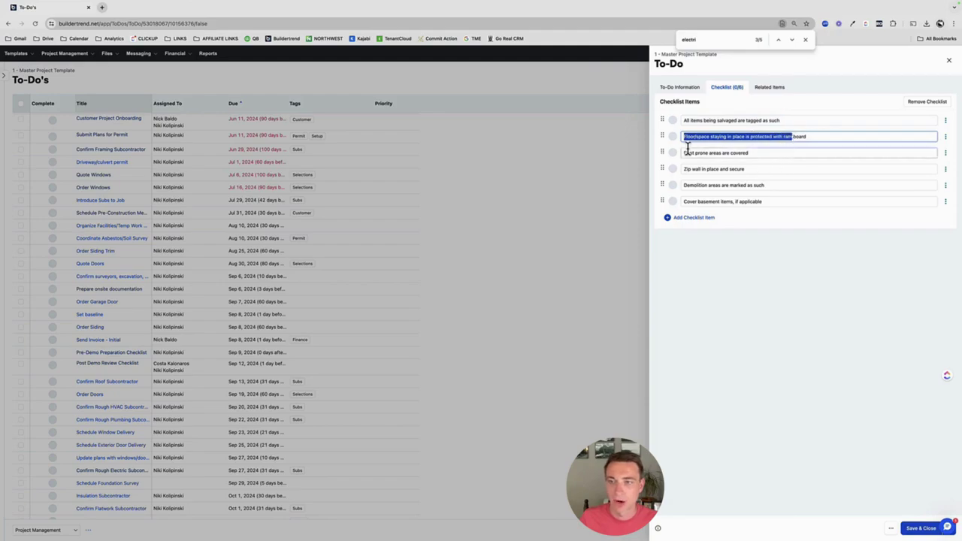
drag(685, 154, 779, 153)
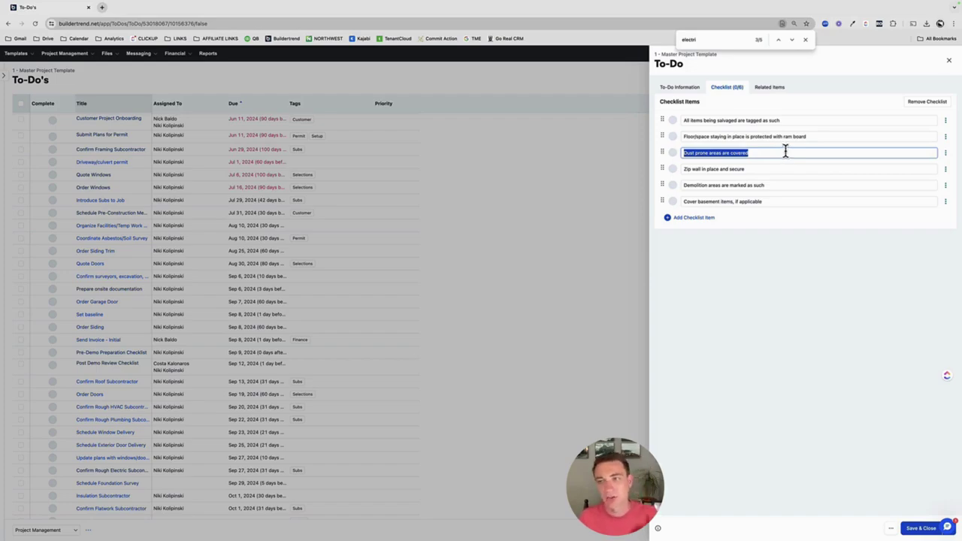
click(949, 62)
View the Schedule Framing Inspection to-do further down the list and close it without changes.
scroll(94, 376, down, 3)
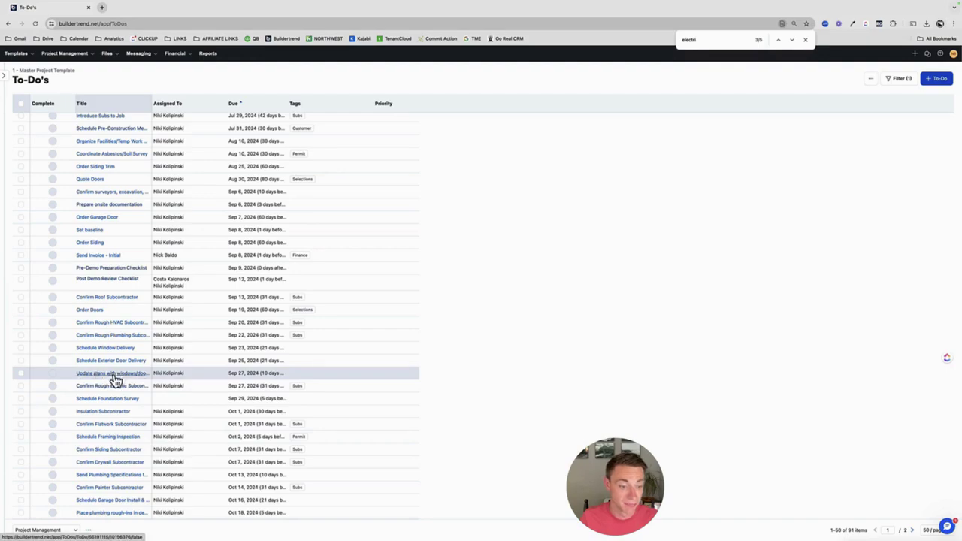
scroll(113, 380, down, 1)
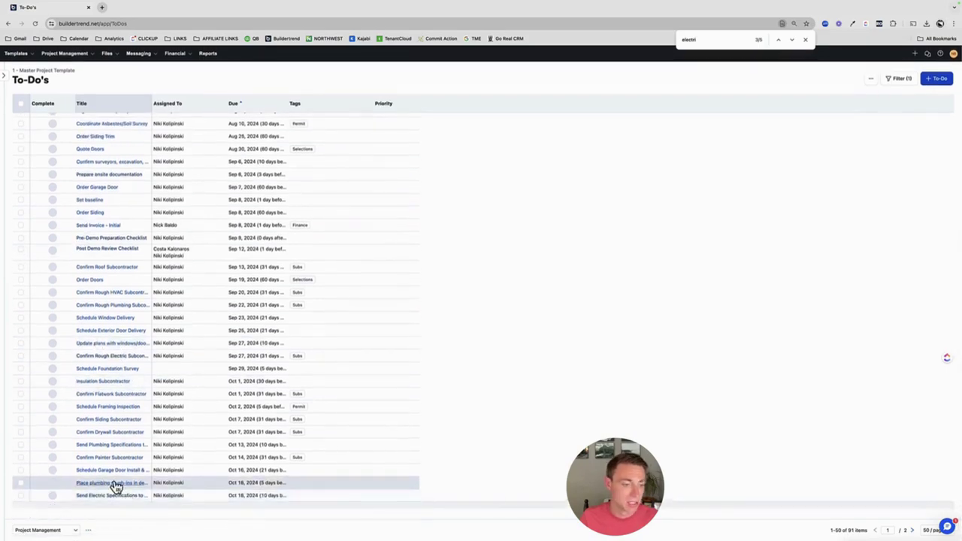
click(97, 408)
click(949, 60)
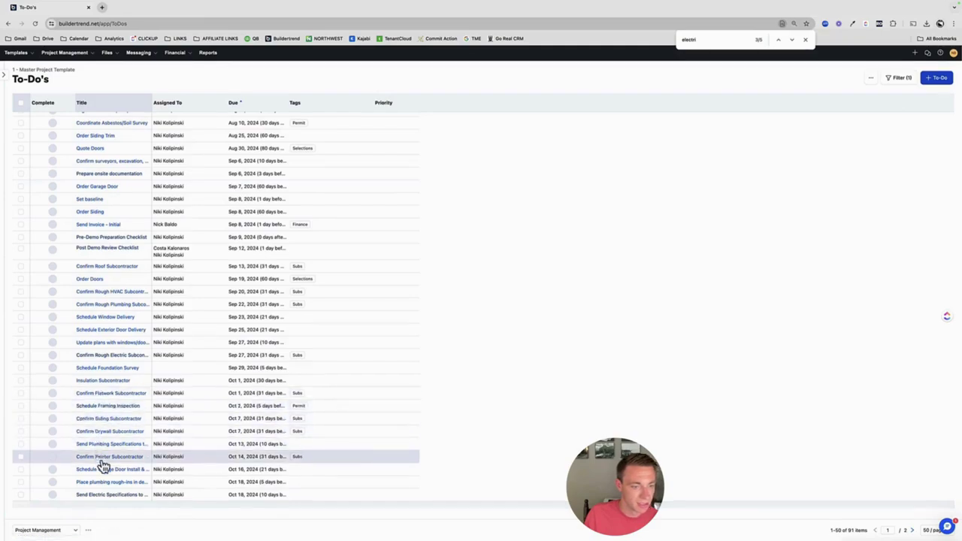
Review the details and checklist items of the Send Electric Specifications to Electrician to-do, and close it without changes.
click(117, 498)
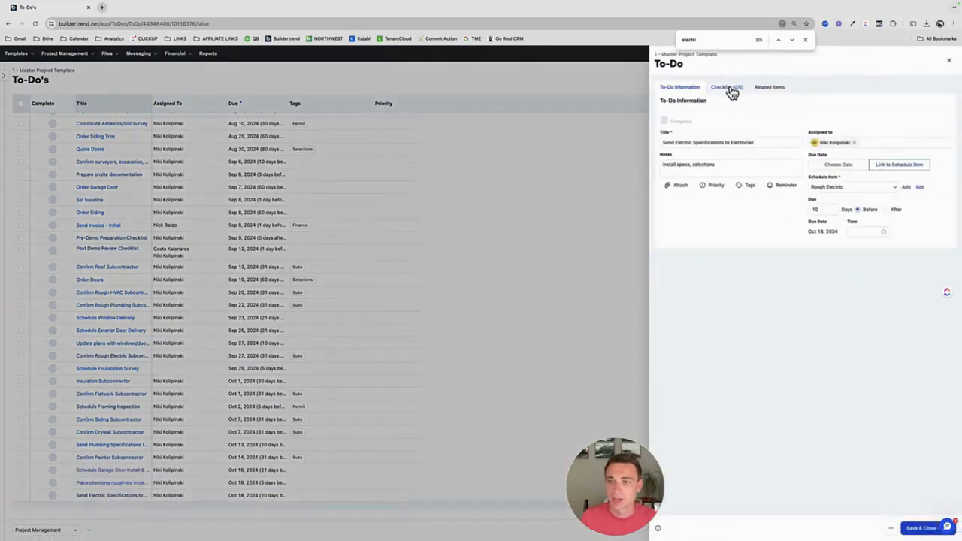
click(728, 88)
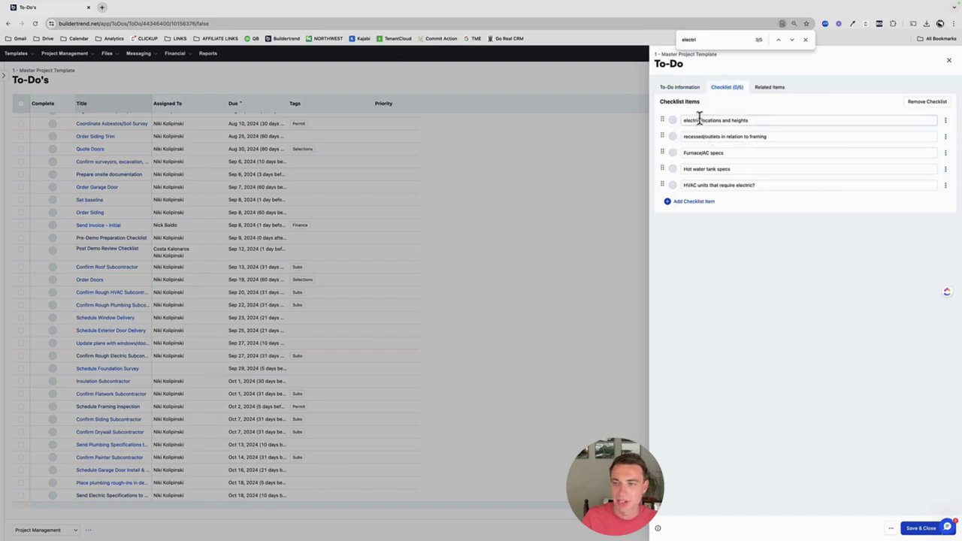
drag(700, 121, 702, 133)
click(701, 136)
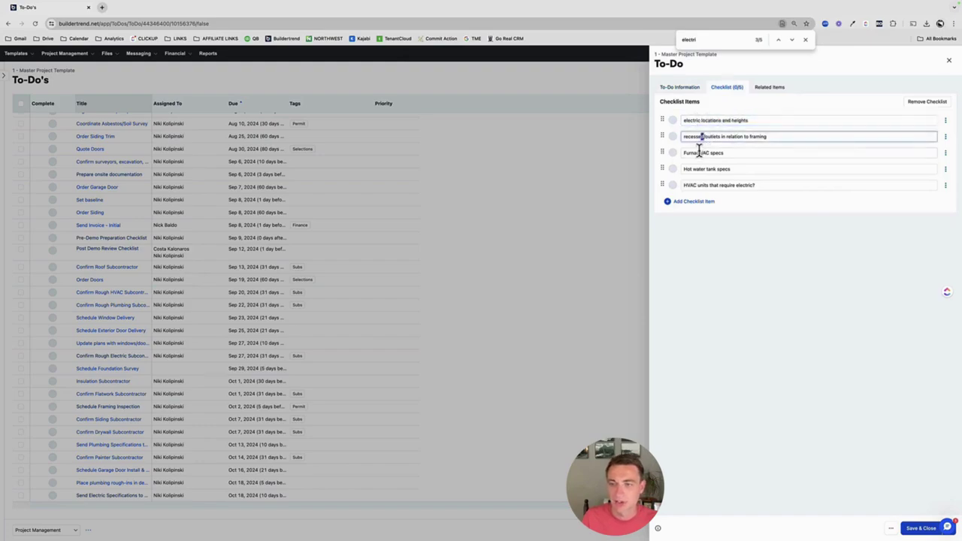
click(696, 186)
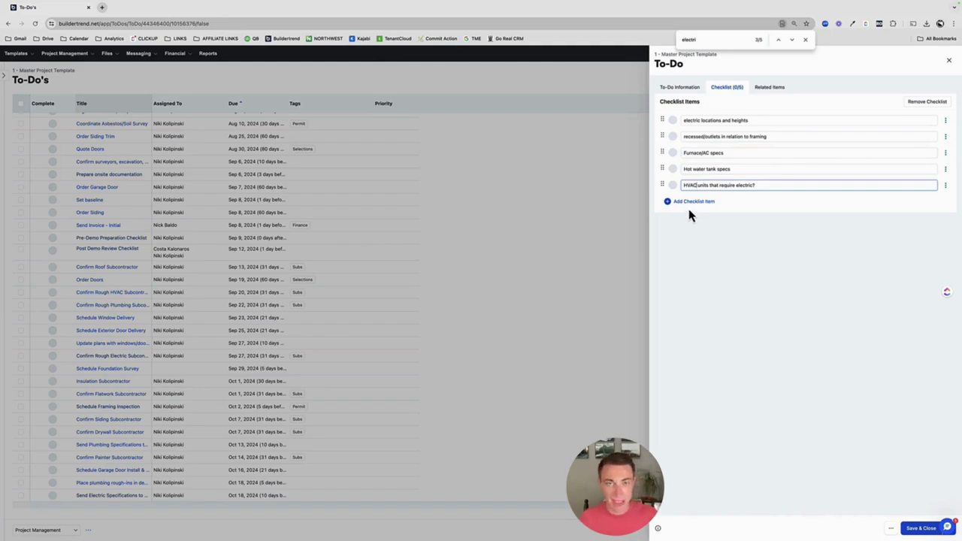
click(950, 61)
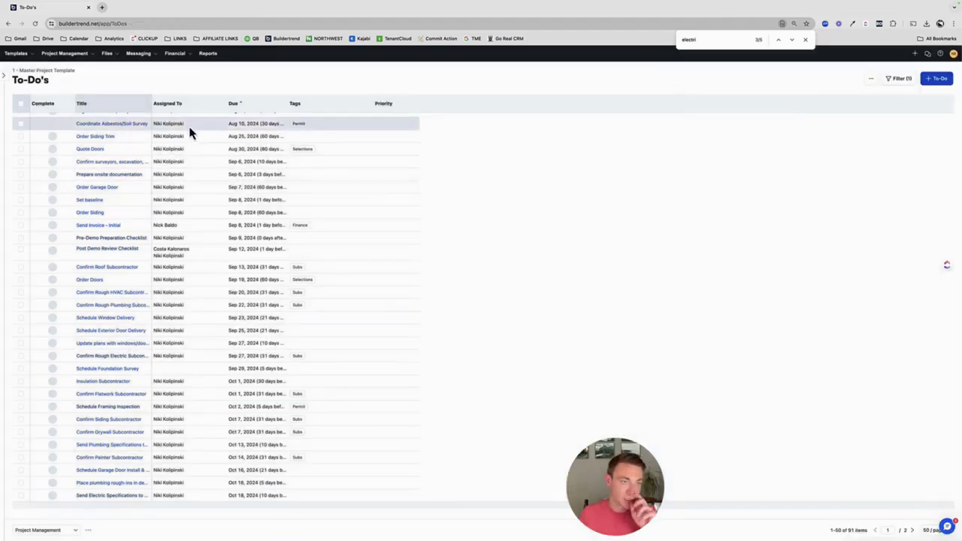
View the Order Siding to-do's due date link to its schedule item and close it.
click(97, 213)
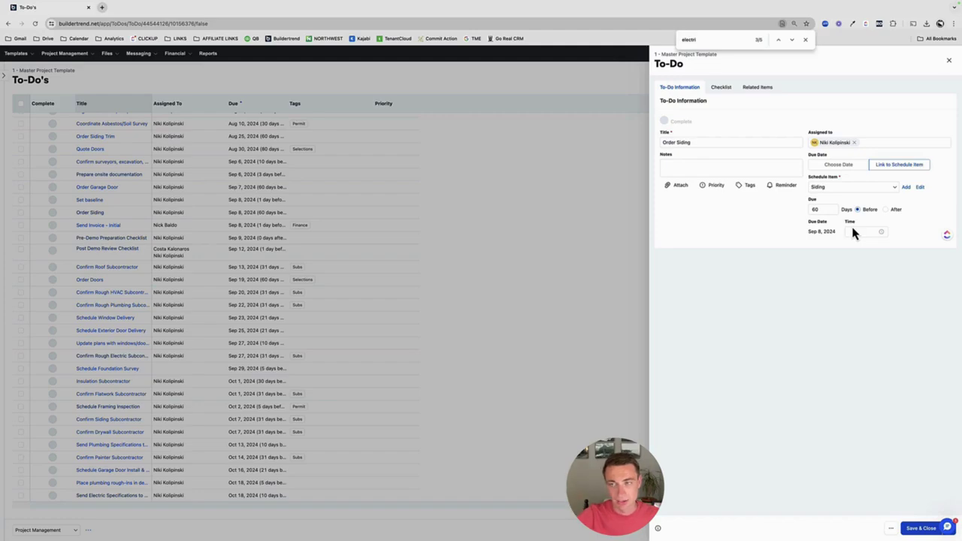
click(949, 60)
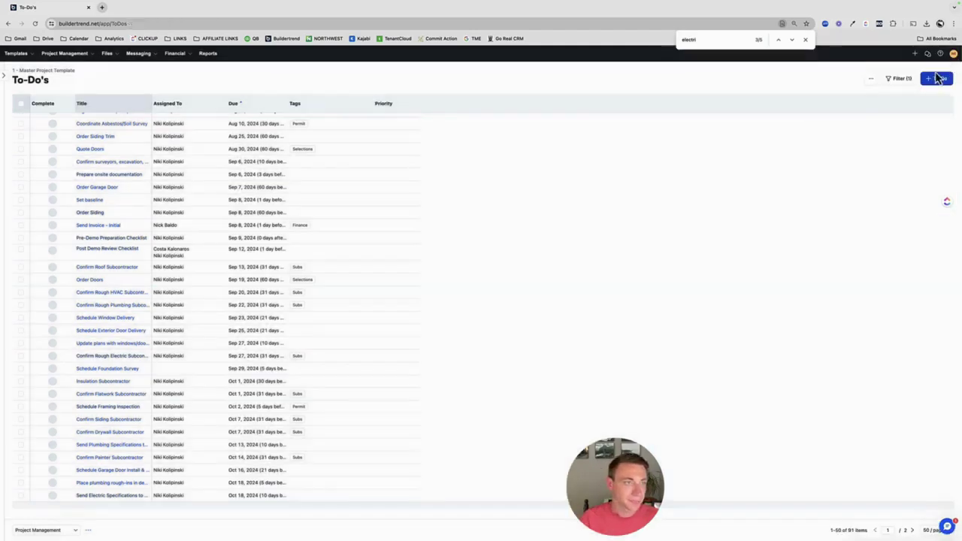
Open the Selections list of the master project template.
click(67, 54)
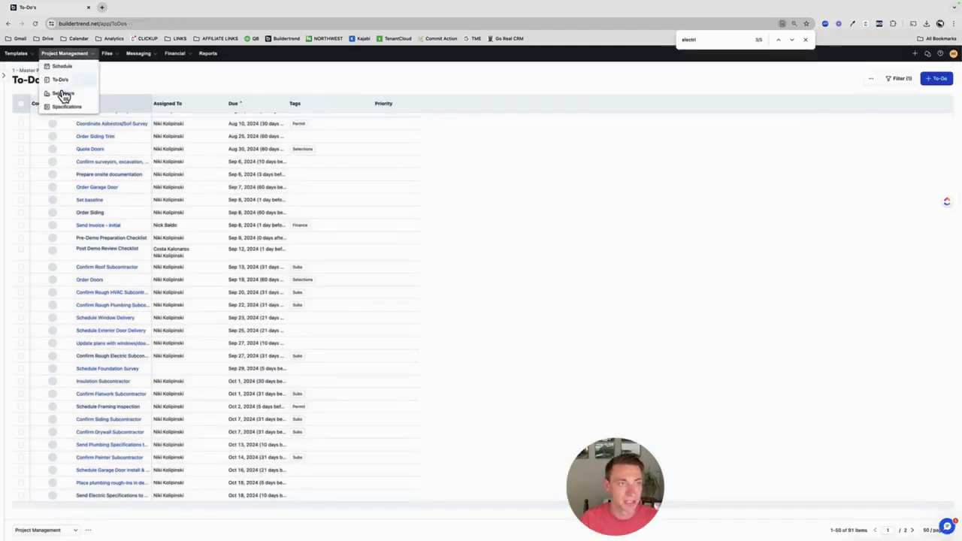
click(63, 100)
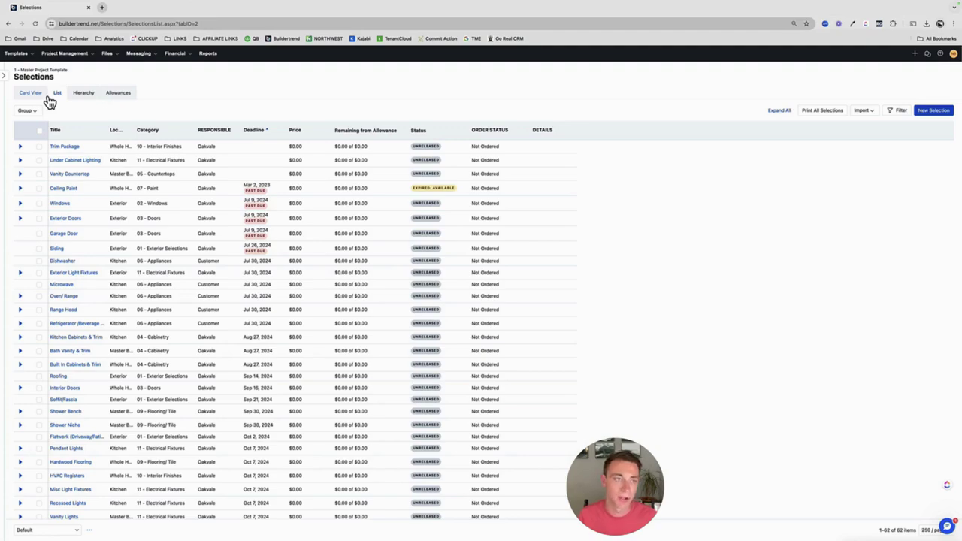
Group the selections by category and expand the Ceiling Paint selection under 07 - Paint.
click(31, 112)
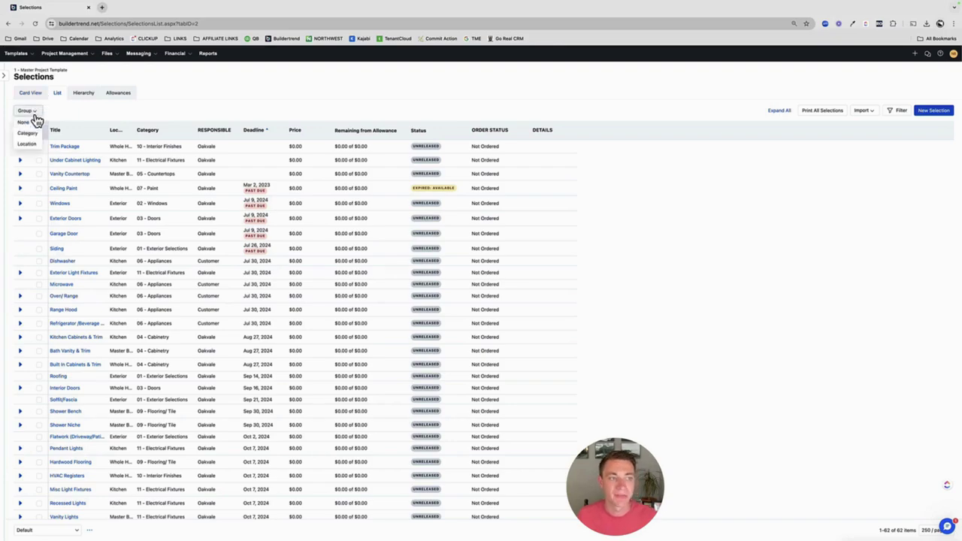
click(27, 136)
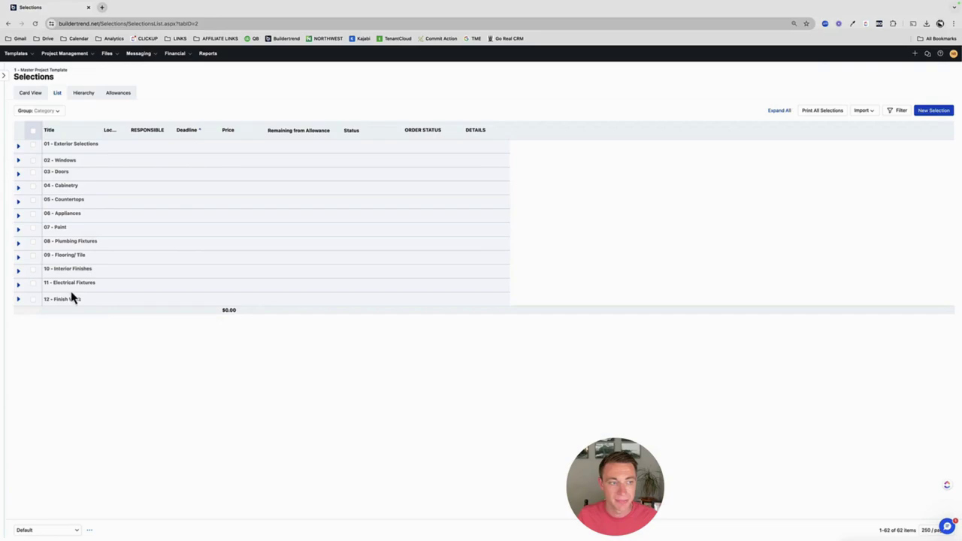
click(19, 231)
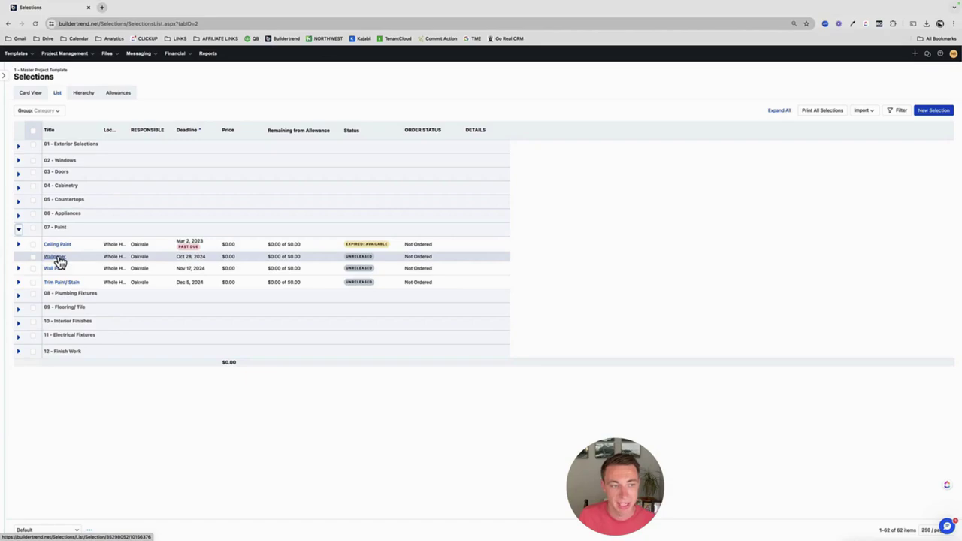
click(19, 245)
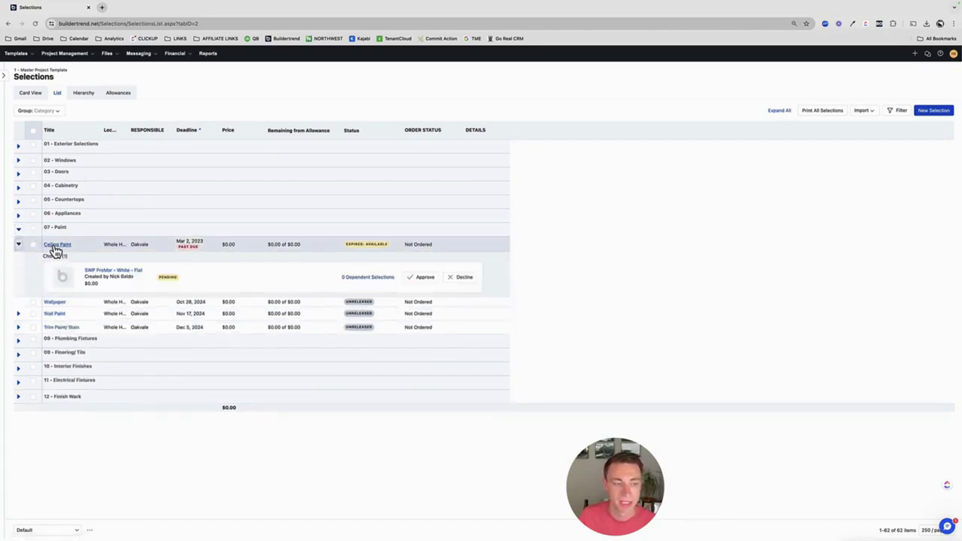
Review the SWP ProMar - White - Flat choice and the Ceiling Paint selection's details, closing each without changes.
click(102, 278)
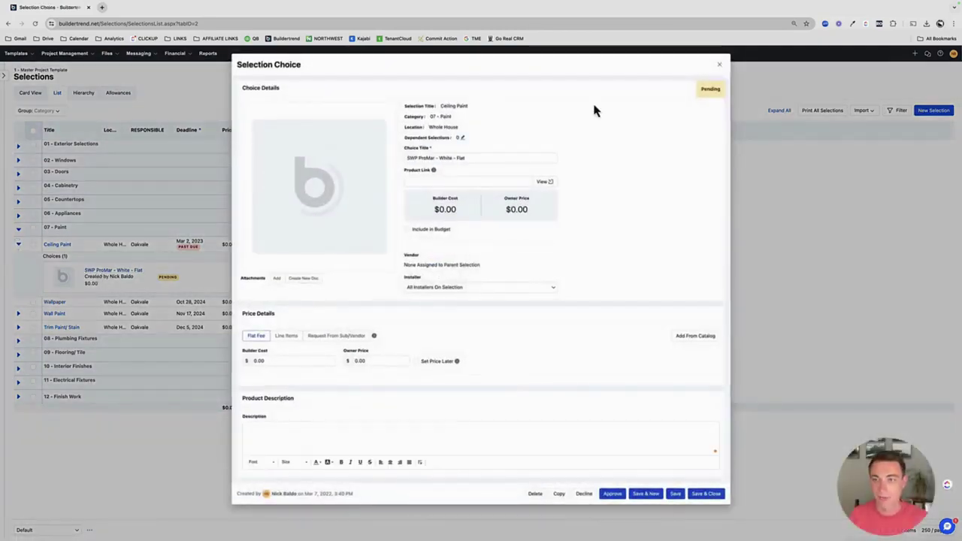
click(721, 66)
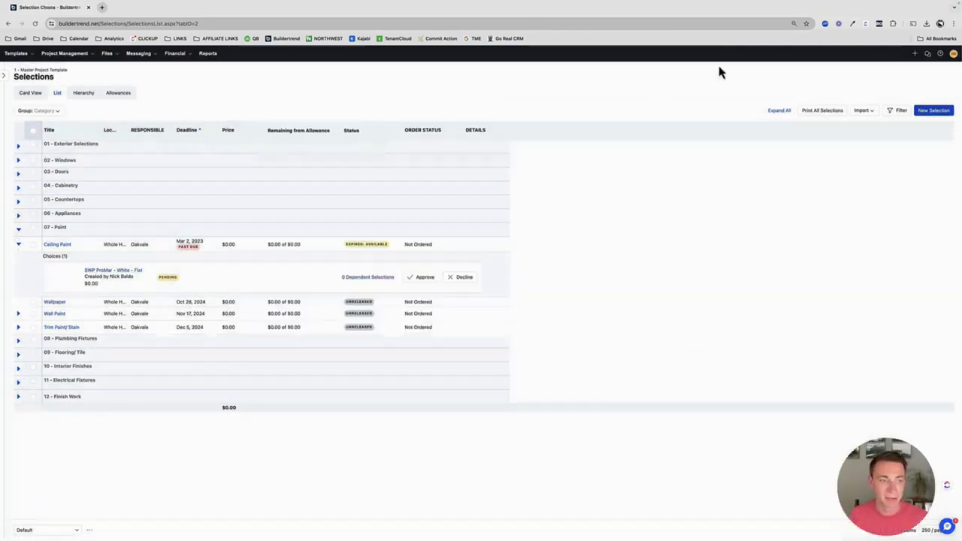
click(54, 248)
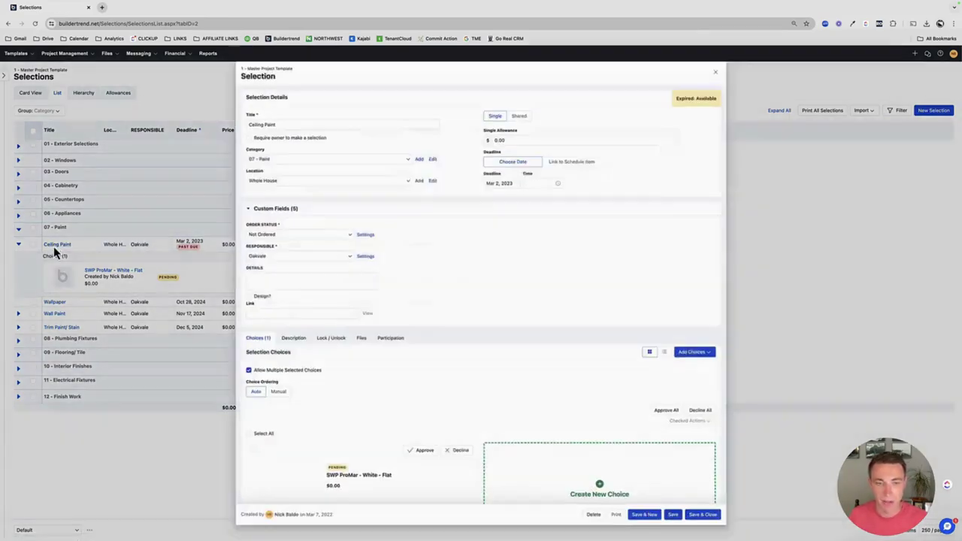
scroll(390, 392, down, 1)
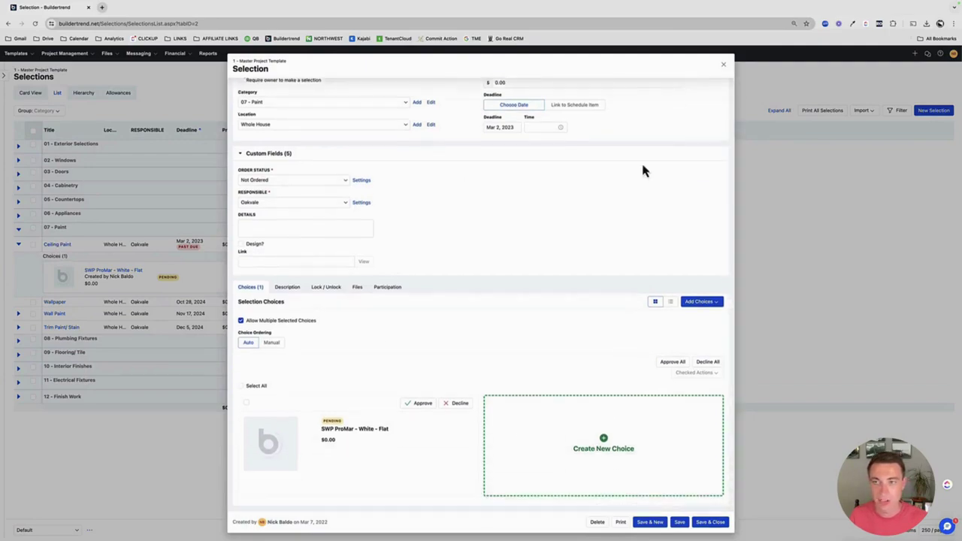
click(725, 68)
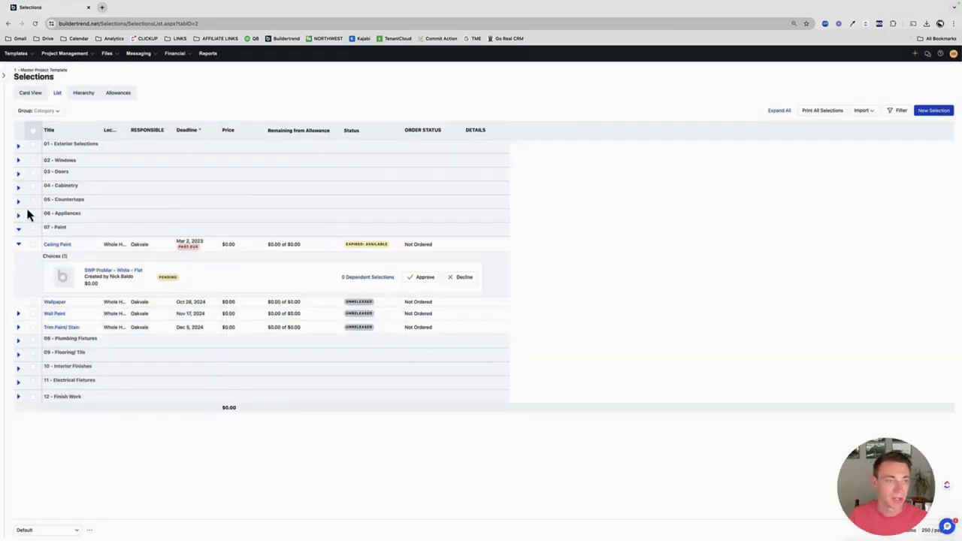
Expand the Windows selection, review the Marvin Elevate choice and its linked product page, and close the choice without changes.
click(19, 161)
click(19, 176)
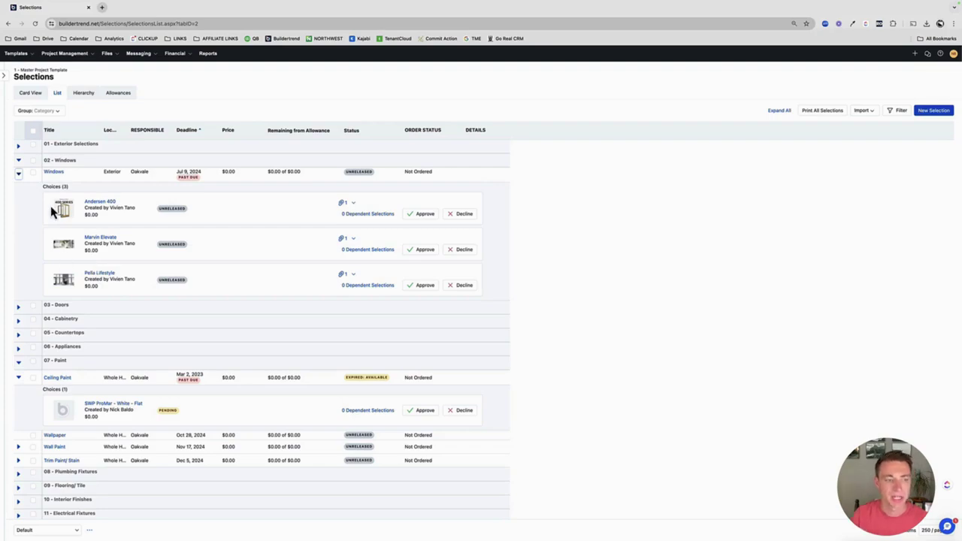
click(96, 239)
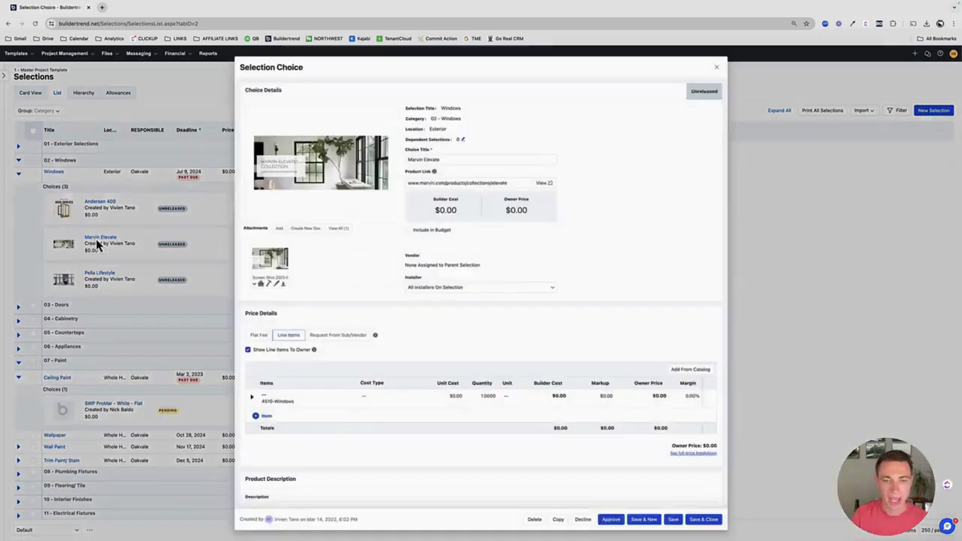
click(544, 183)
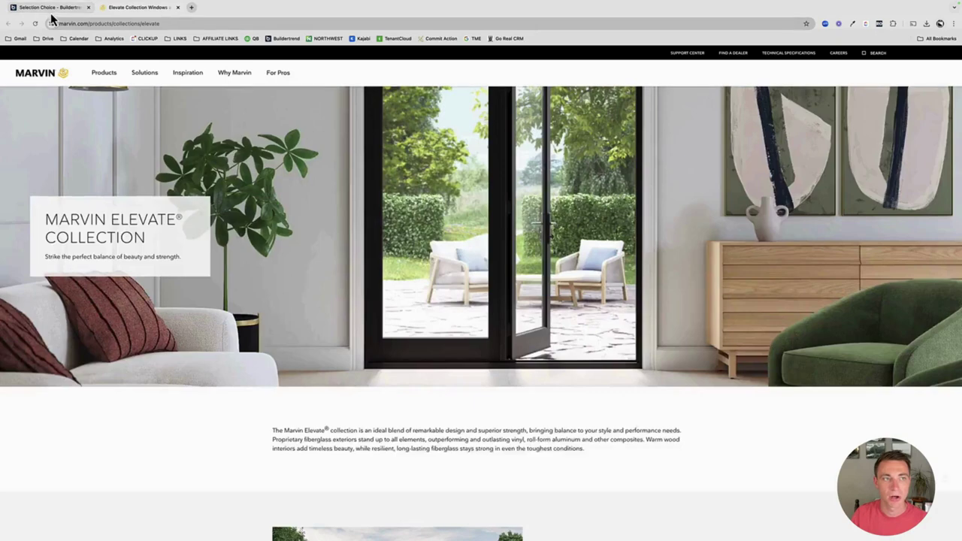
click(51, 9)
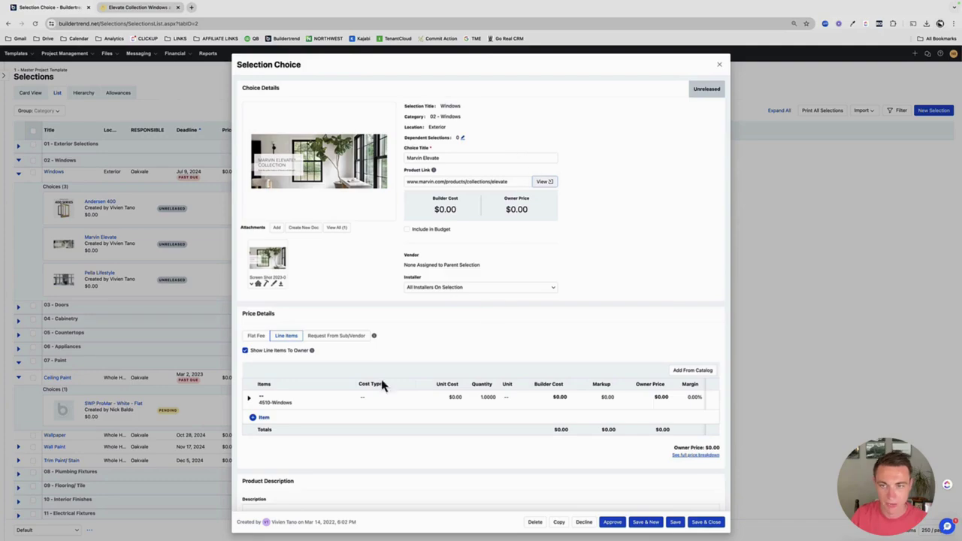
click(720, 65)
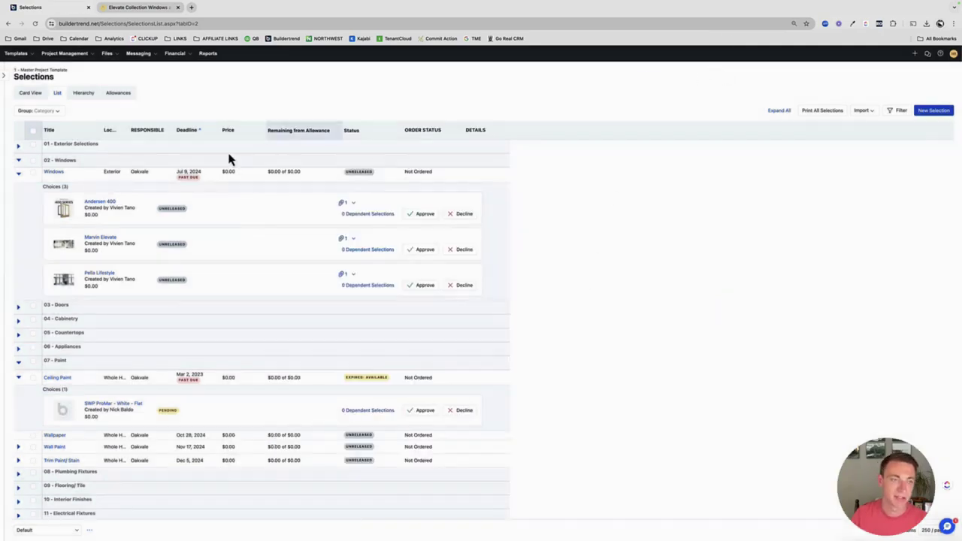
Expand the 06 - Appliances and 04 - Cabinetry categories and look through their selections.
scroll(45, 192, down, 1)
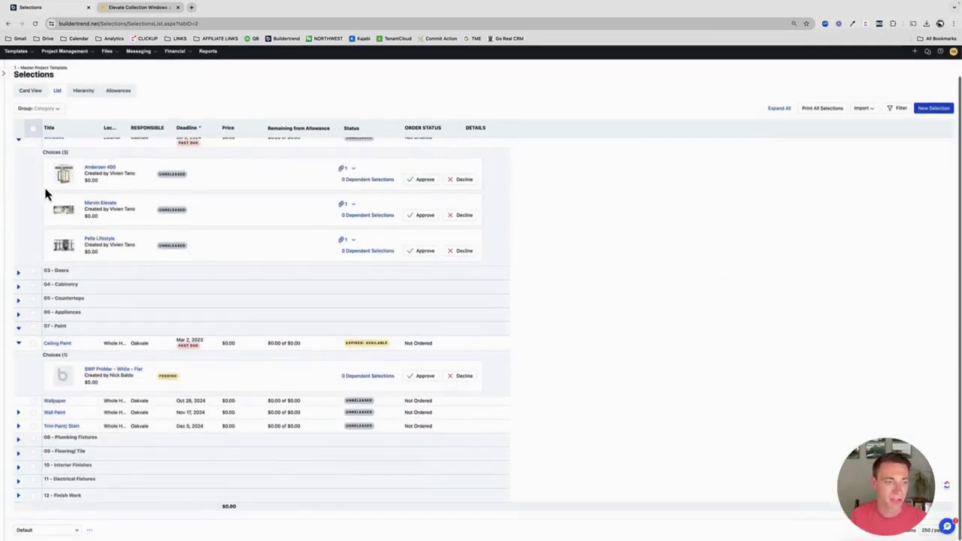
click(19, 319)
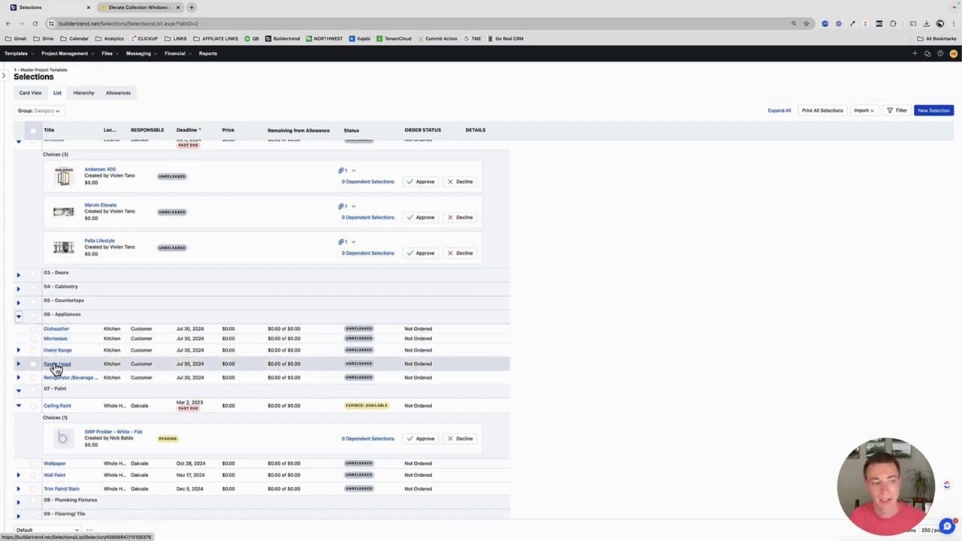
click(19, 288)
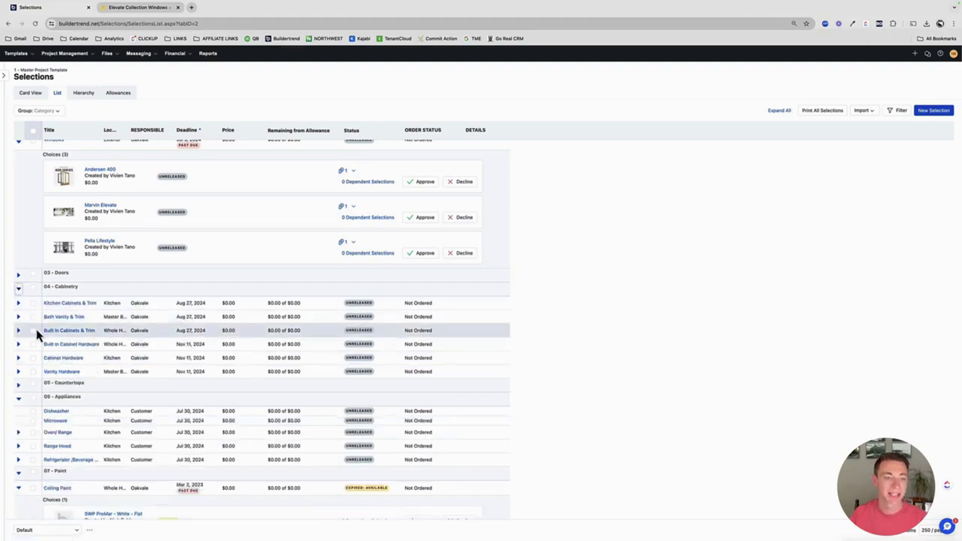
scroll(53, 373, down, 3)
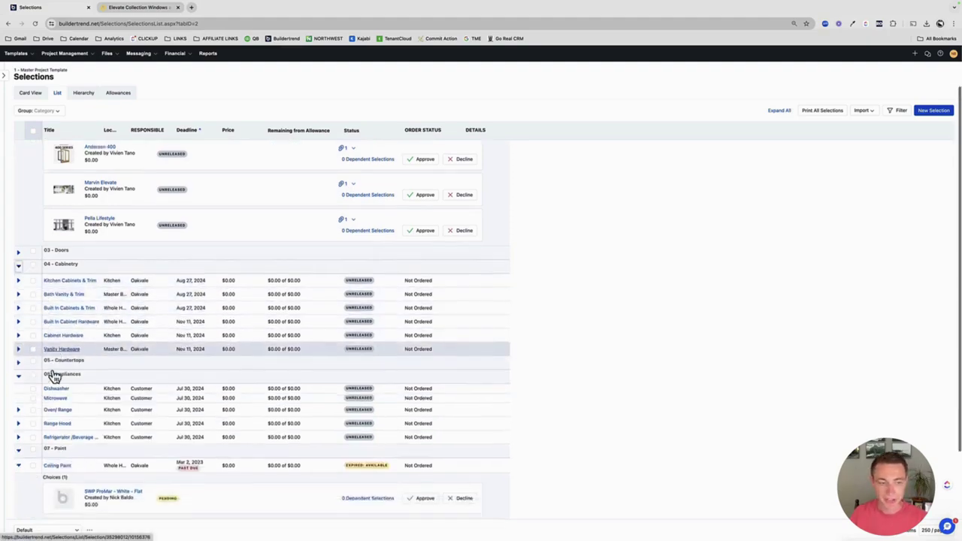
Expand the 09 - Flooring/ Tile category and examine the choices under Shower Niche and Grout - Floor Tile.
scroll(52, 376, down, 2)
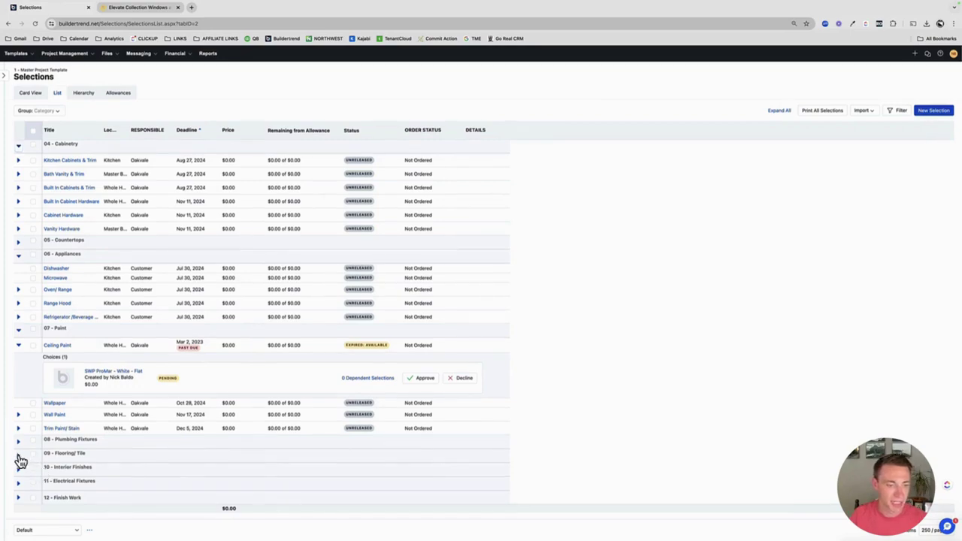
click(19, 456)
scroll(26, 459, down, 2)
scroll(35, 452, down, 1)
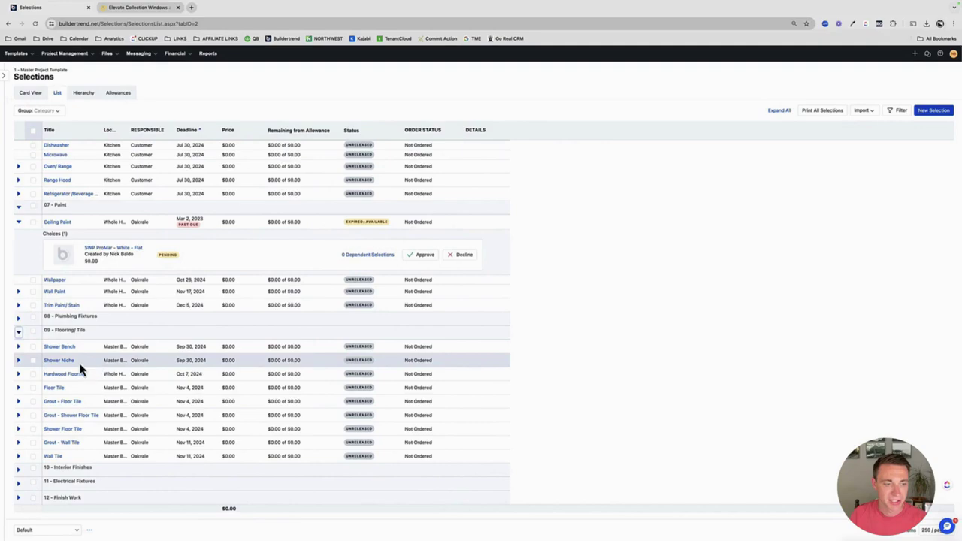
click(19, 360)
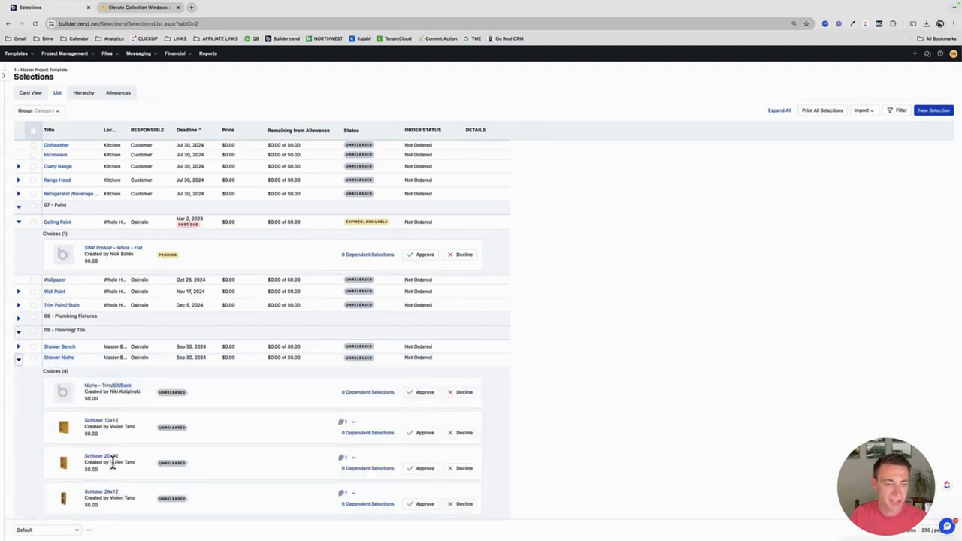
scroll(111, 463, down, 3)
scroll(22, 432, down, 1)
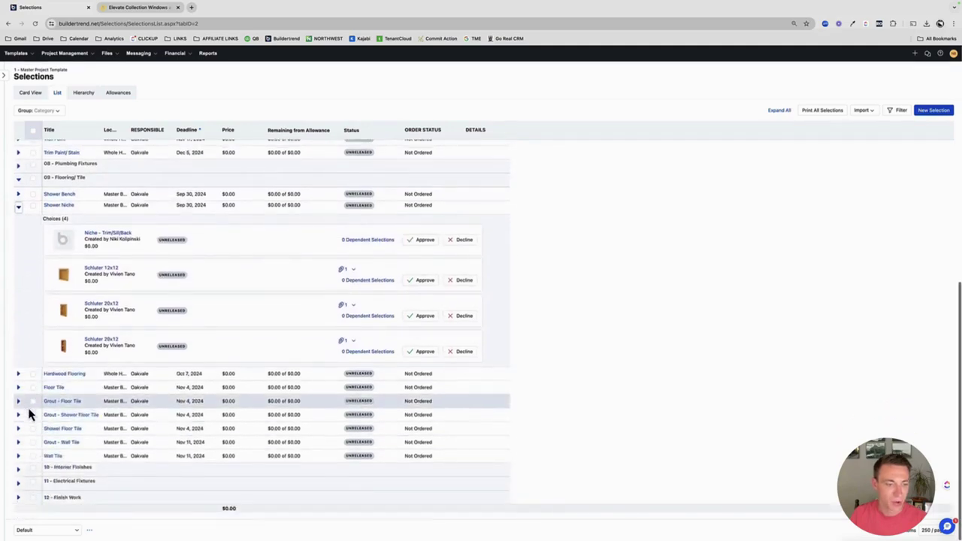
click(18, 402)
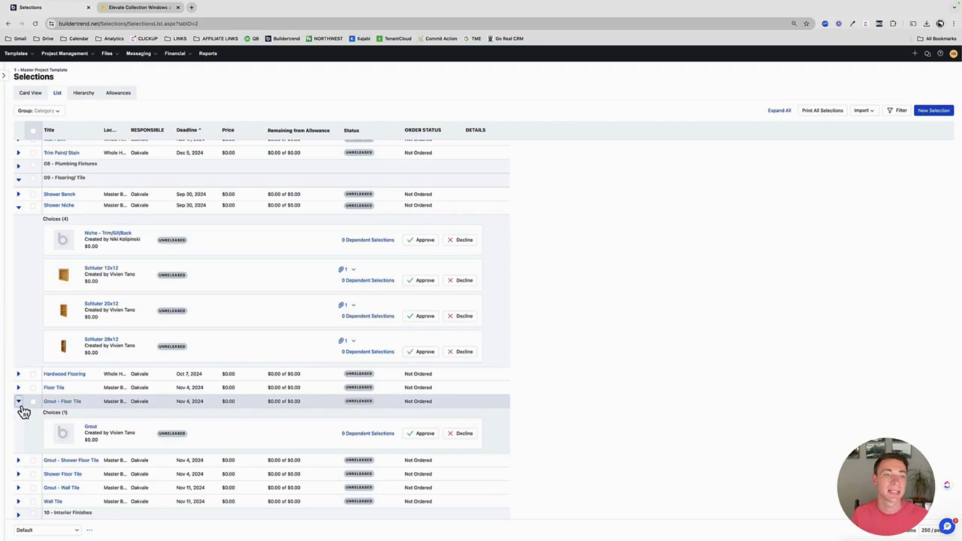
scroll(47, 236, up, 10)
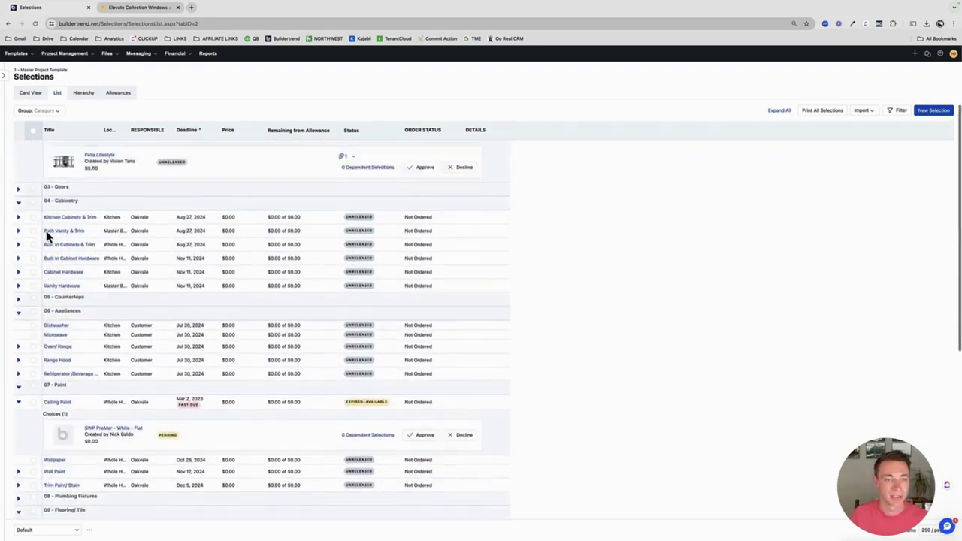
Open the template's Documents and check the folder structure and who can view each folder.
mouse_move(65, 58)
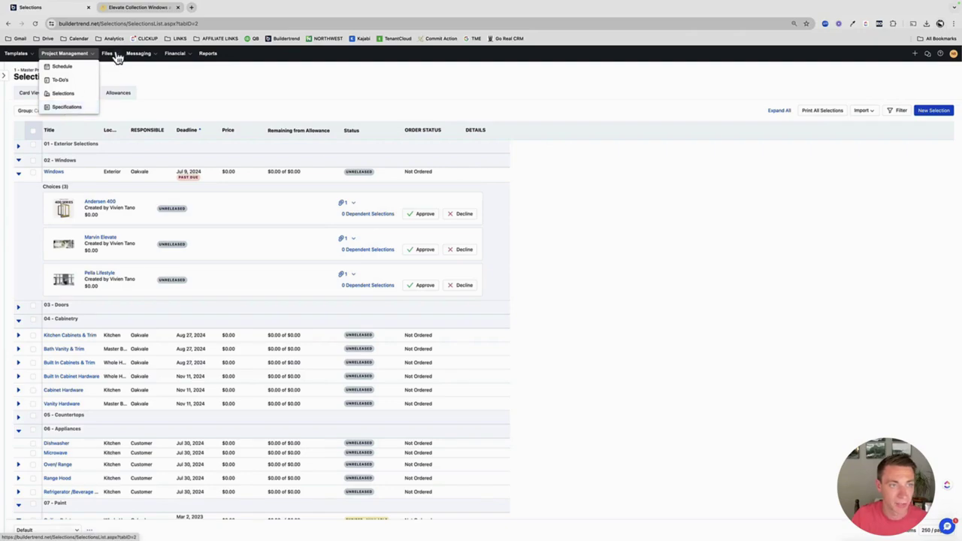
mouse_move(117, 59)
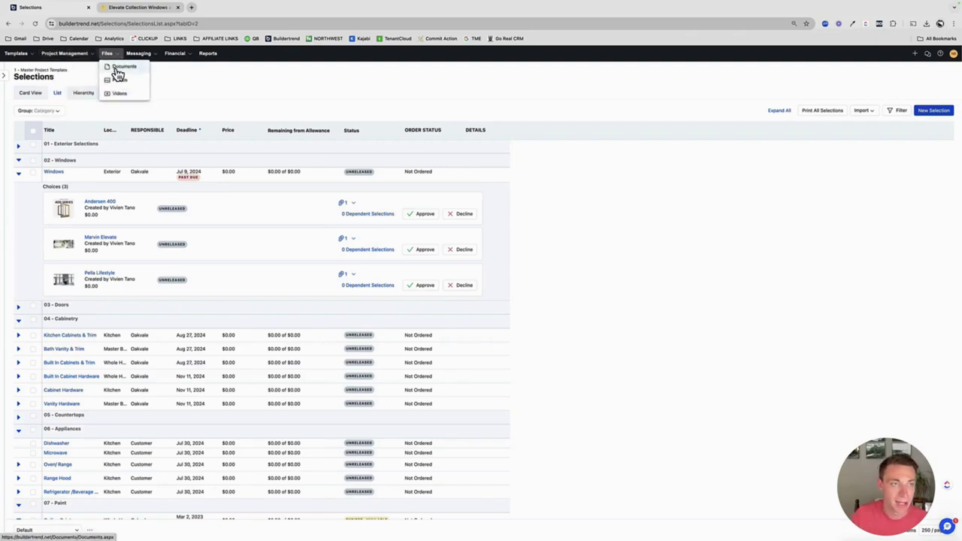
click(117, 69)
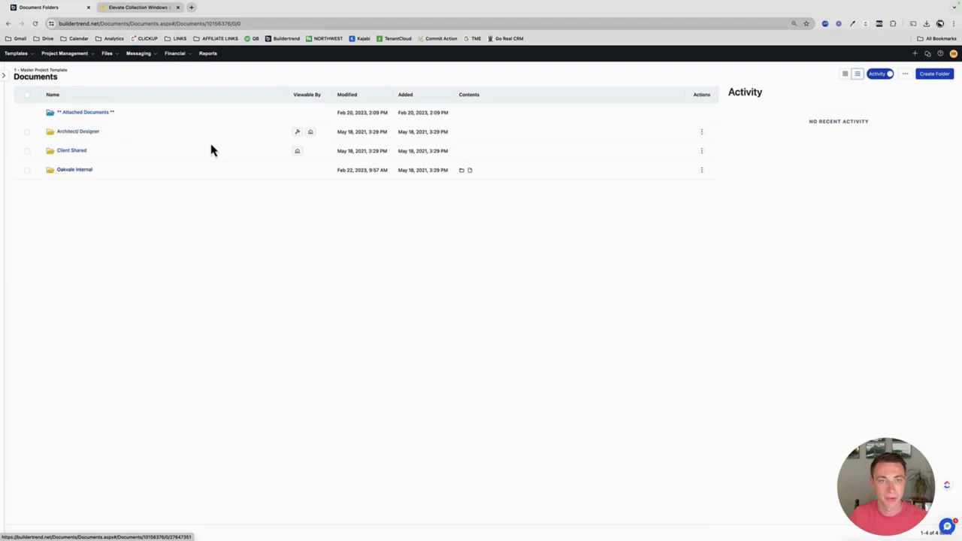
mouse_move(312, 140)
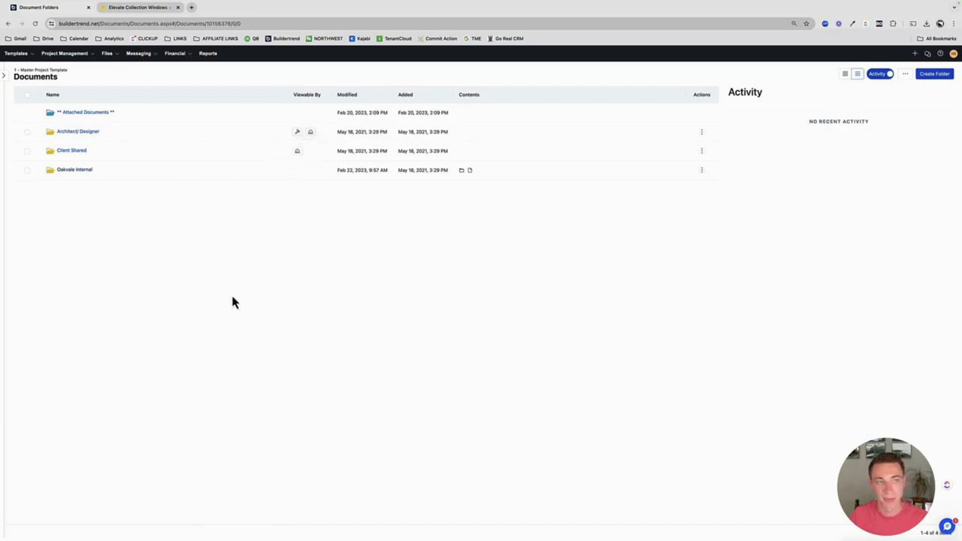
Open the Owner Invoices, review the Drywall Primed invoice's schedule link and line items, and close it without changes.
click(109, 55)
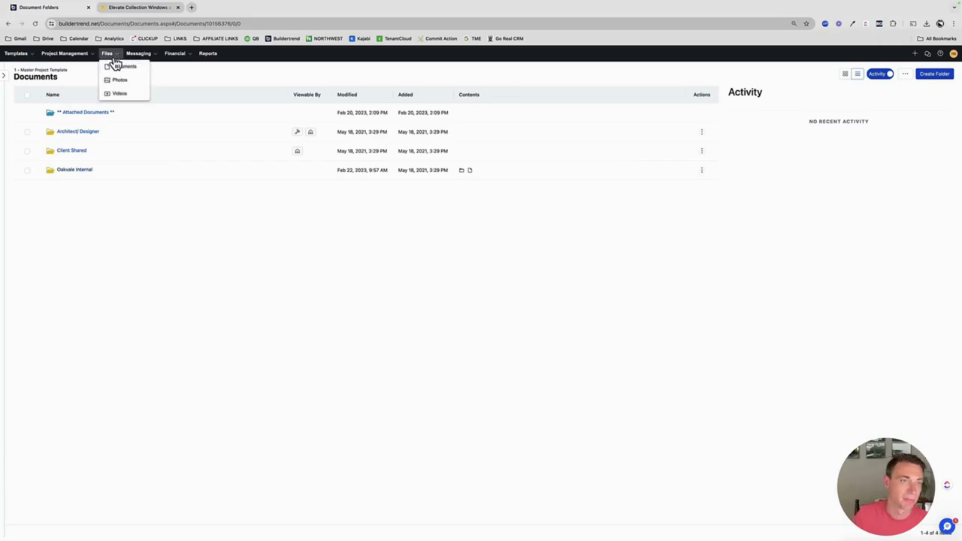
click(184, 61)
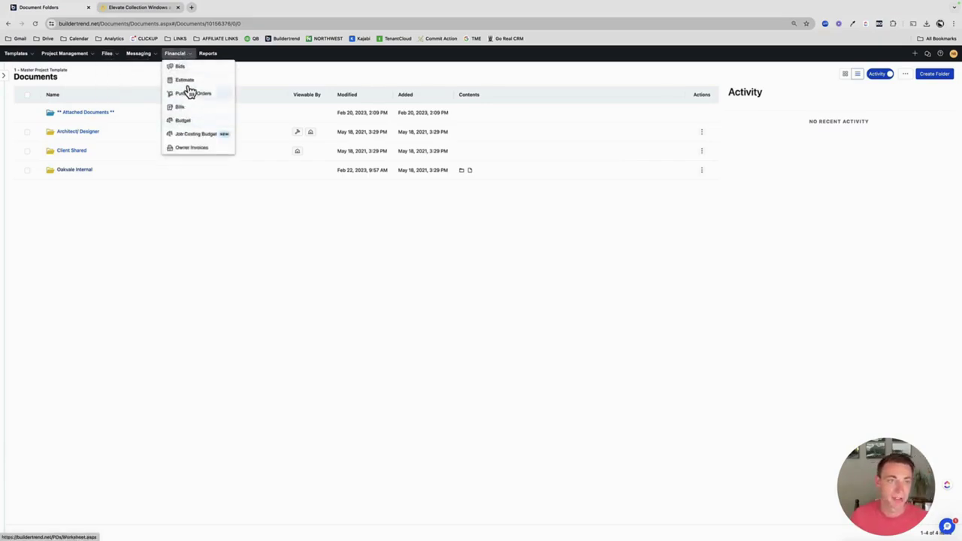
click(189, 148)
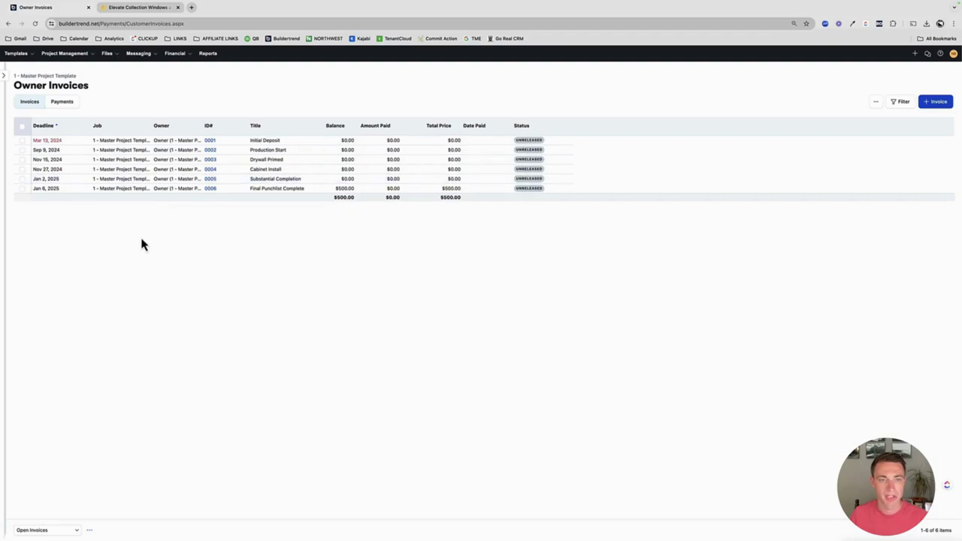
click(211, 160)
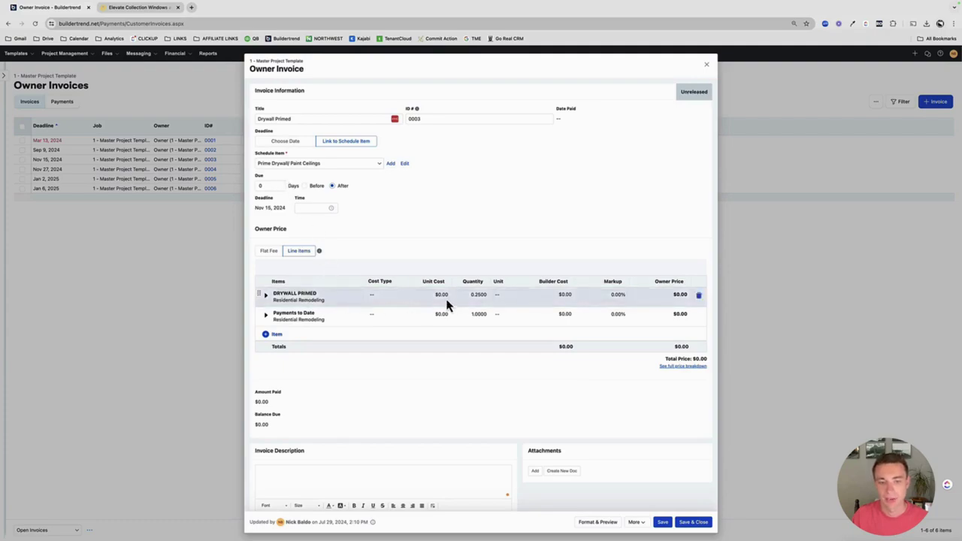
click(707, 65)
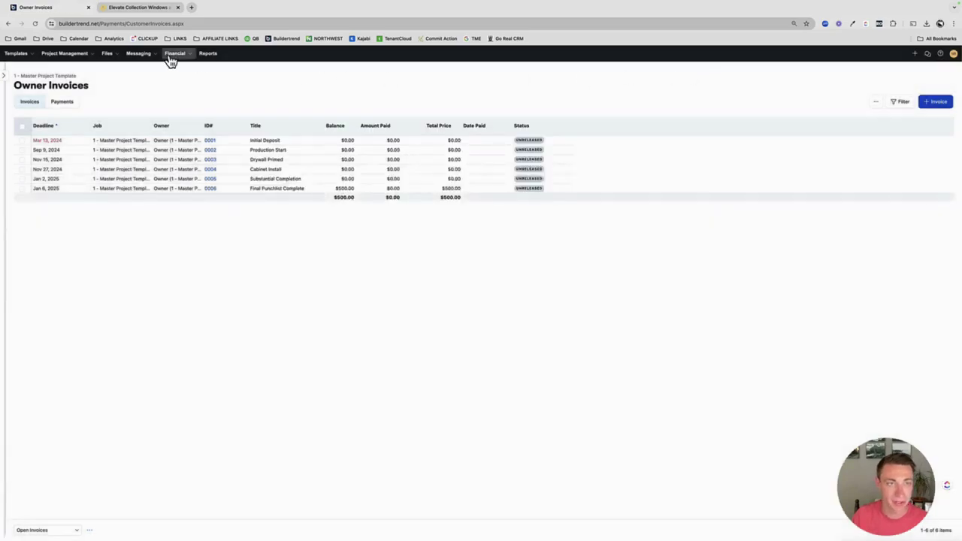
Open the Purchase Orders list of the master project template.
mouse_move(169, 59)
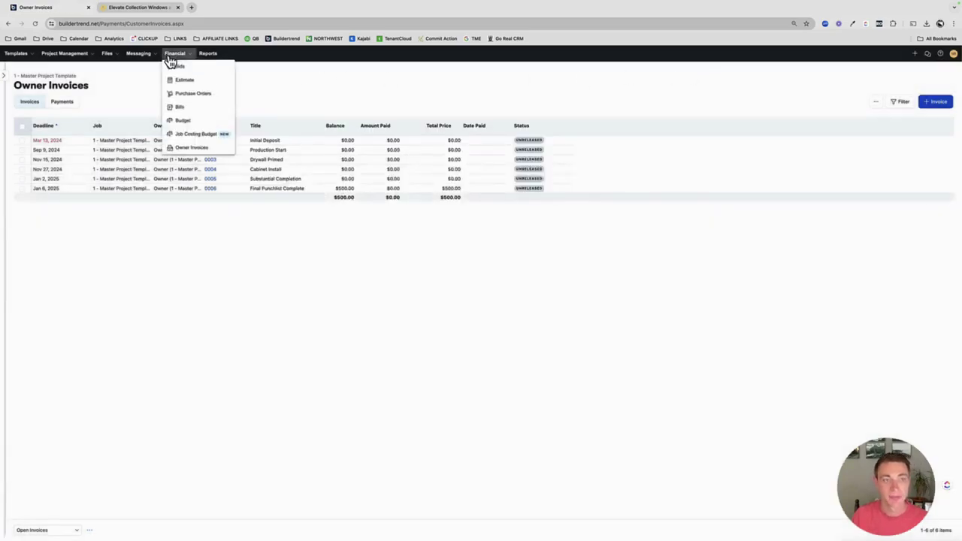
click(187, 99)
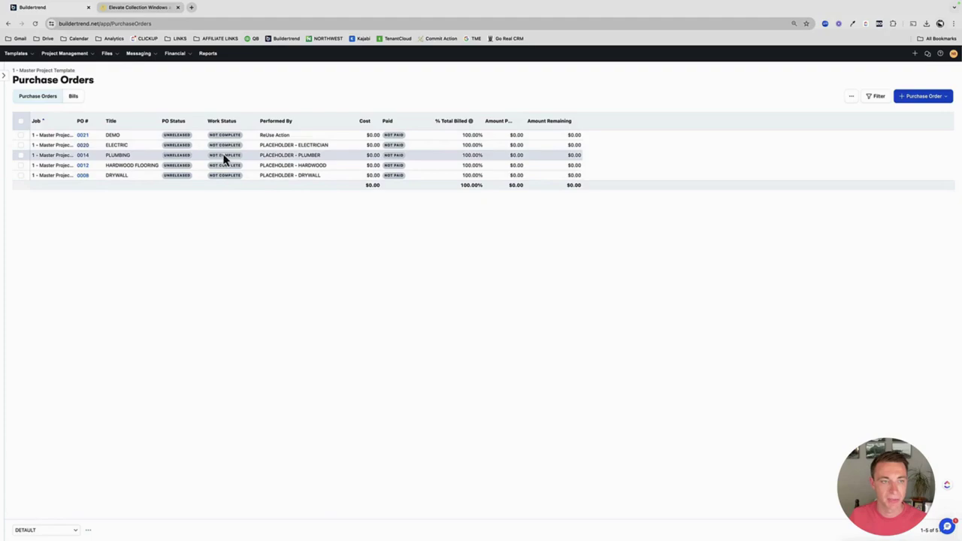
drag(119, 141, 129, 176)
click(172, 222)
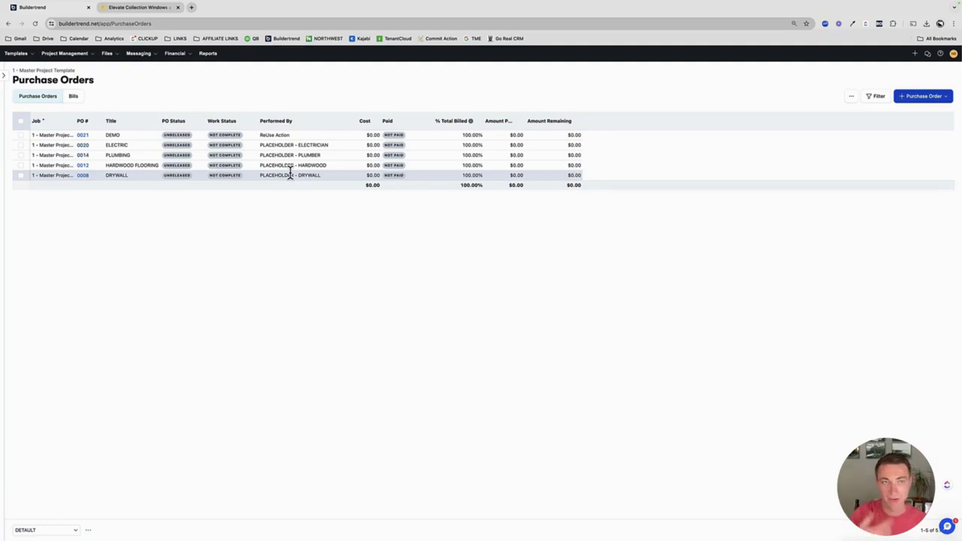
click(180, 60)
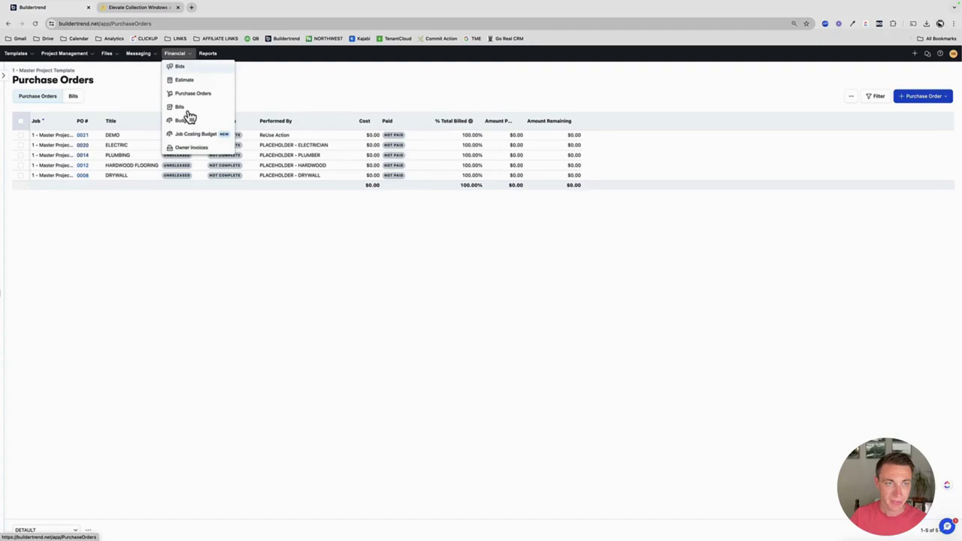
click(142, 58)
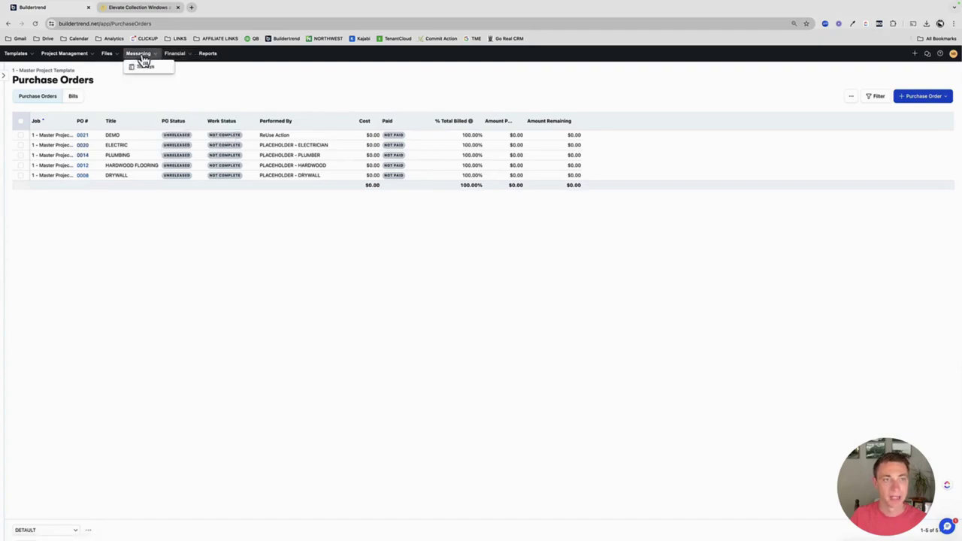
click(113, 57)
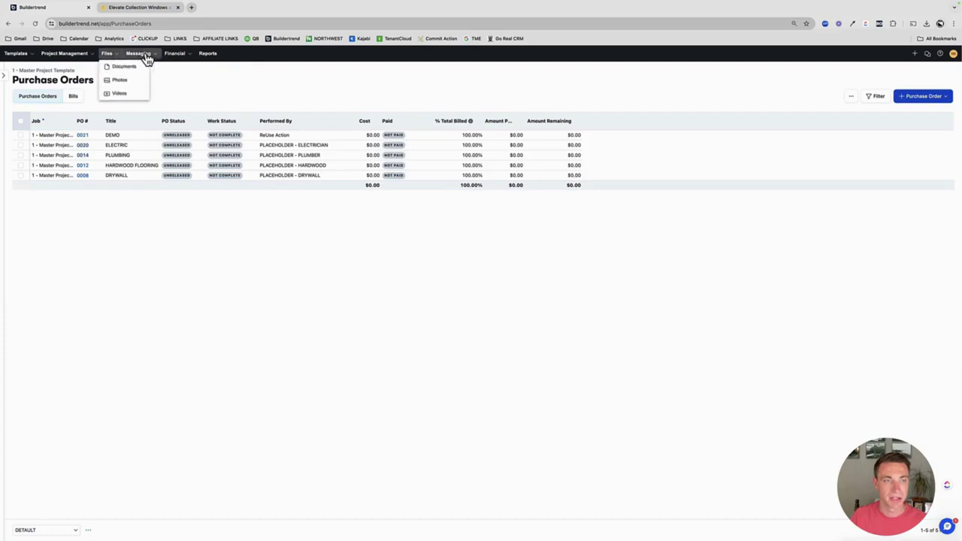
mouse_move(57, 60)
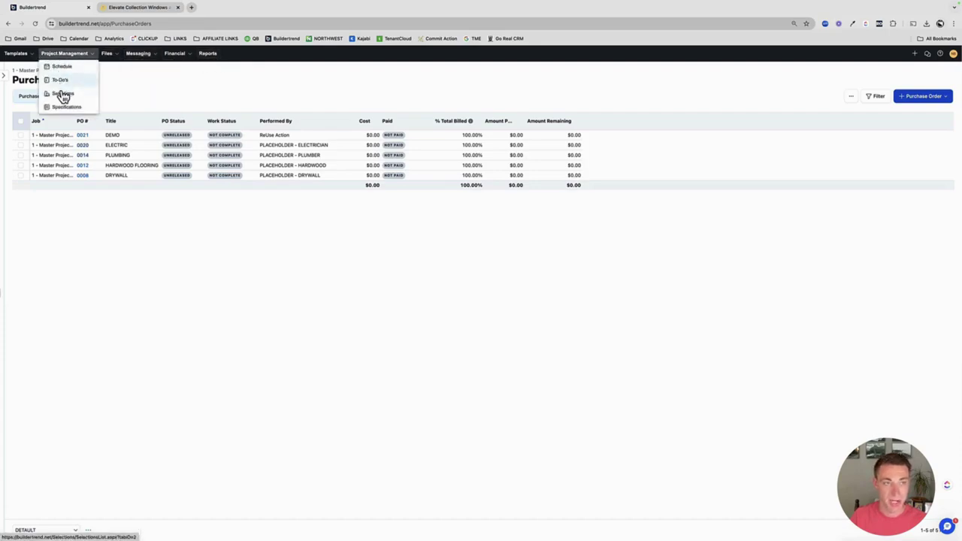
mouse_move(113, 57)
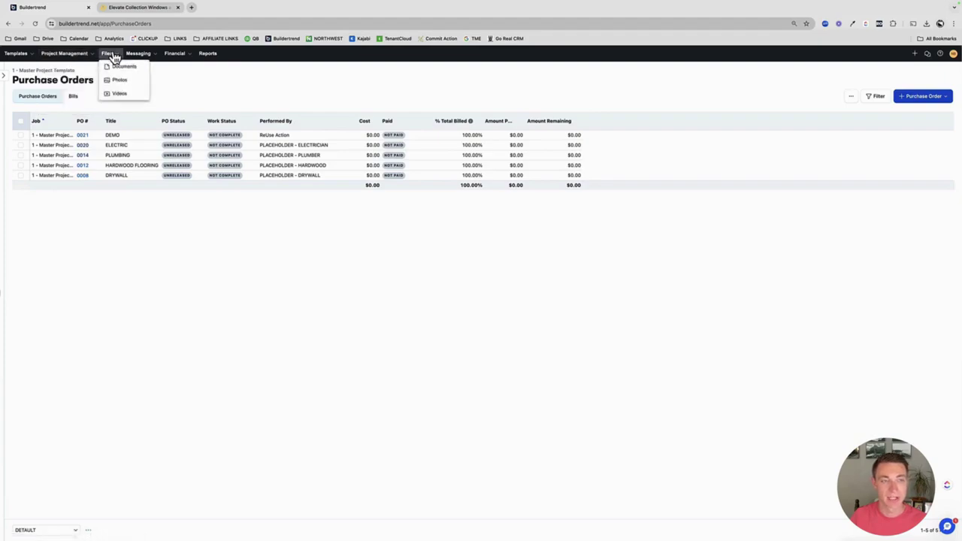
mouse_move(180, 56)
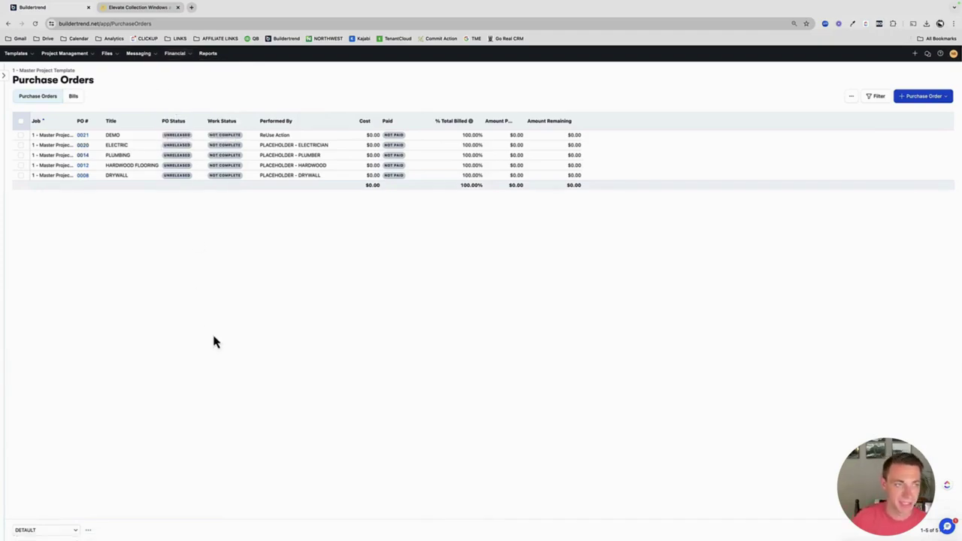
Switch from the templates list to the jobs list and open the Central Park job.
click(6, 78)
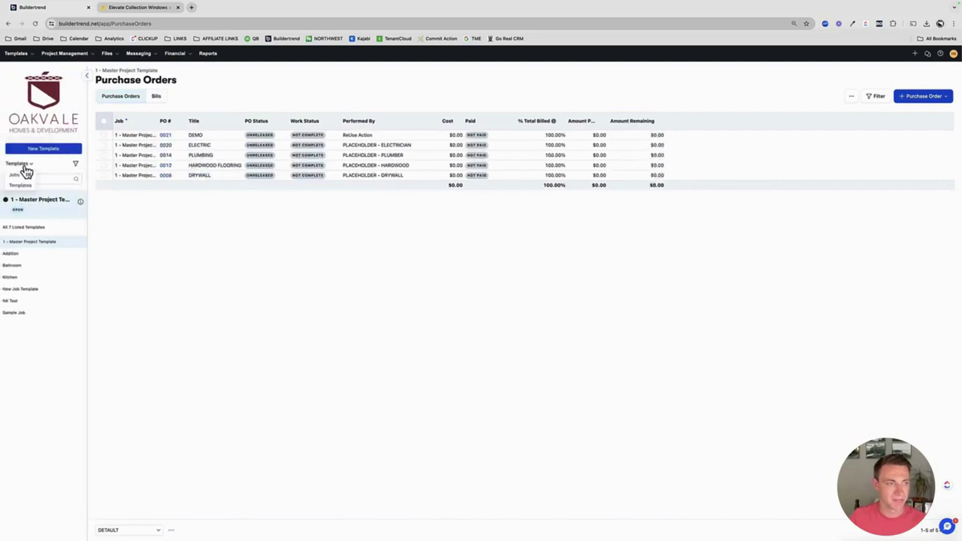
click(20, 183)
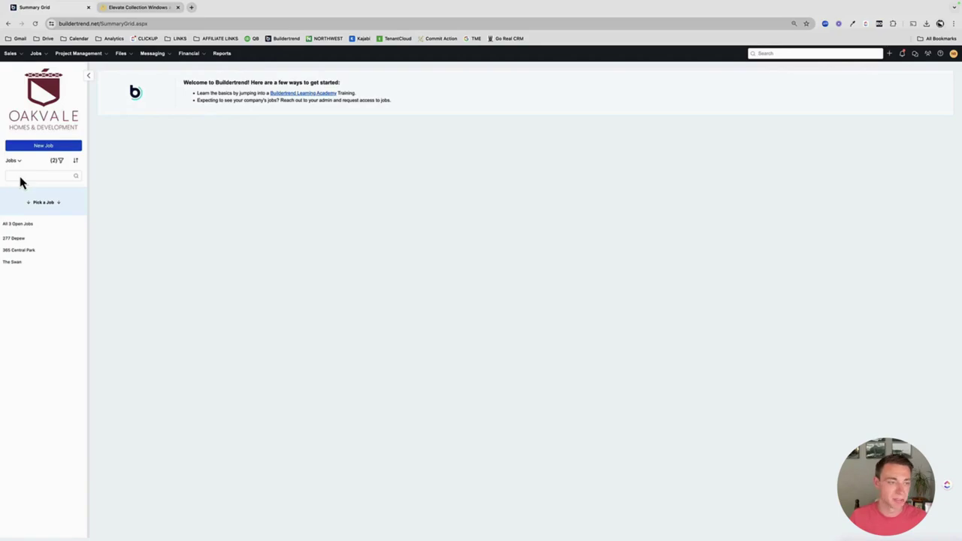
click(21, 250)
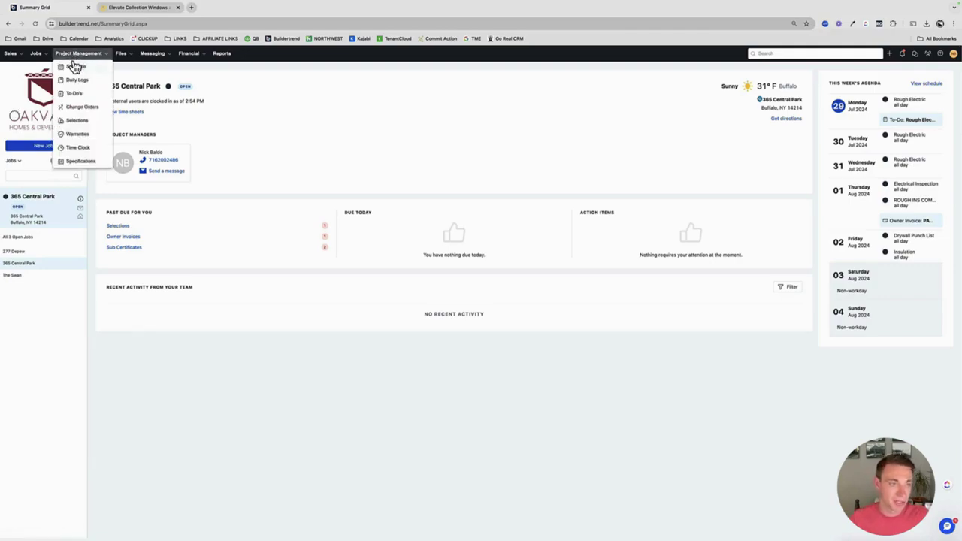
Show the job's schedule as a list and delete all of its schedule items.
click(73, 67)
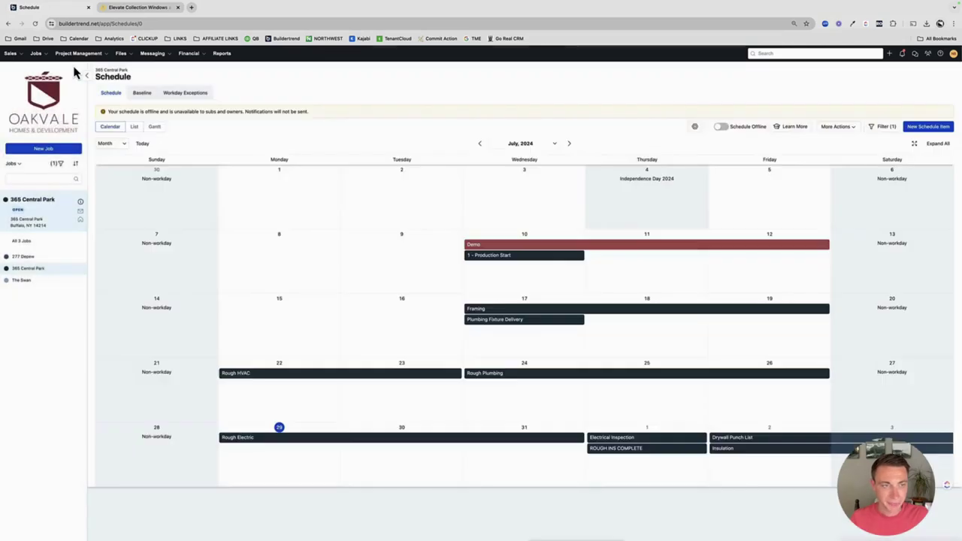
click(133, 128)
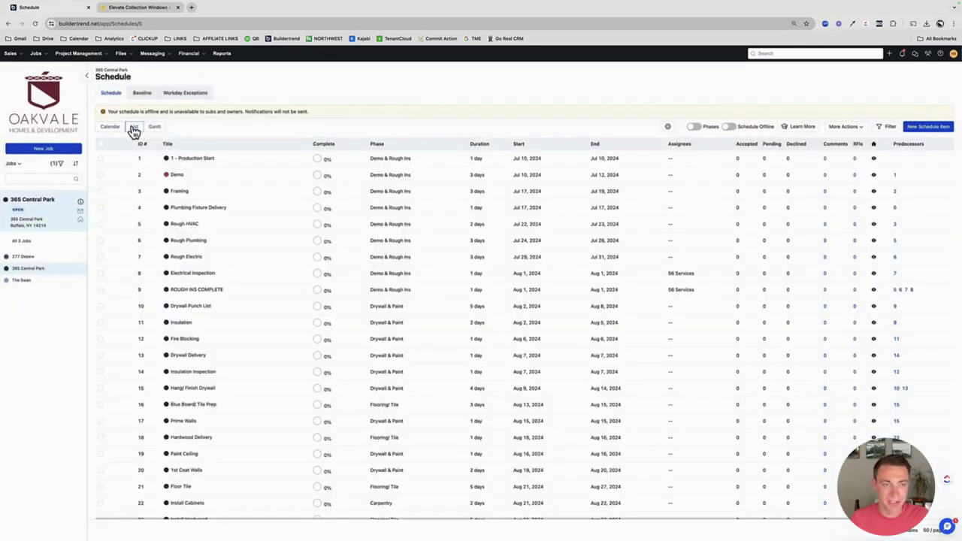
scroll(269, 318, down, 3)
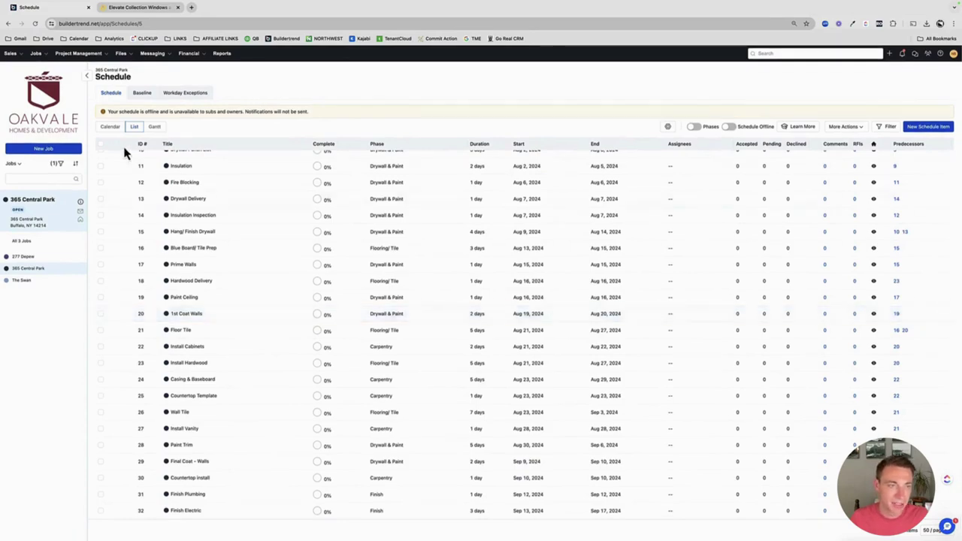
click(101, 145)
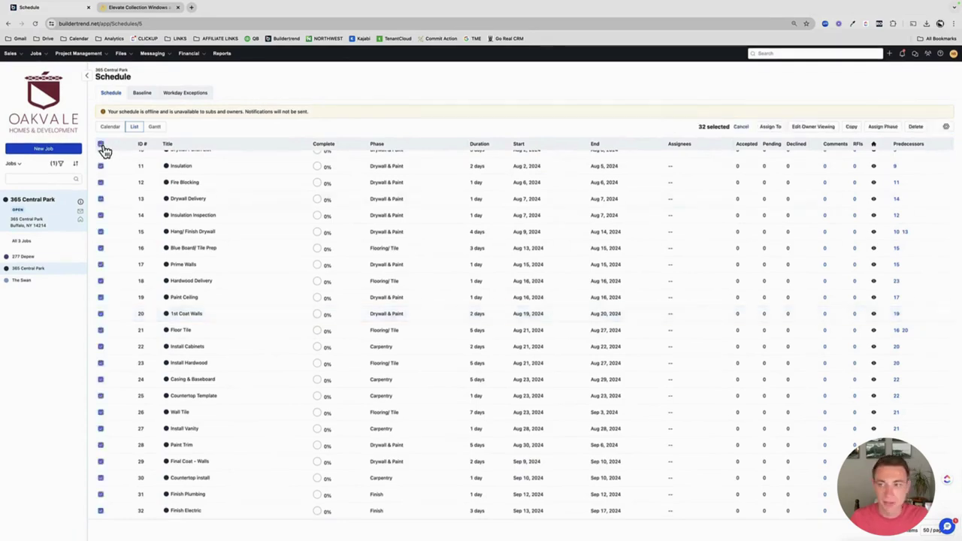
click(916, 127)
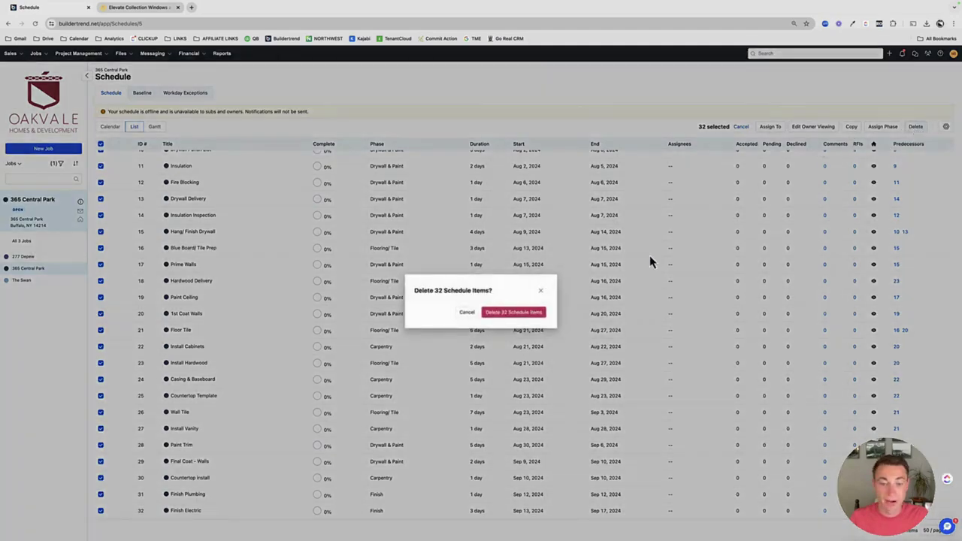
click(527, 314)
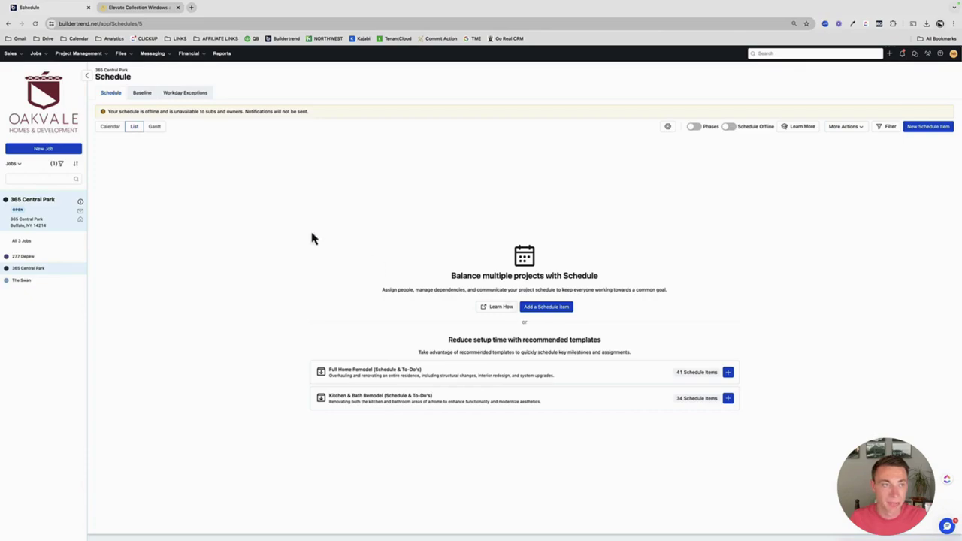
Delete all of the job's to-dos, including Rough Electric Checklist and Drywall Punch.
mouse_move(86, 56)
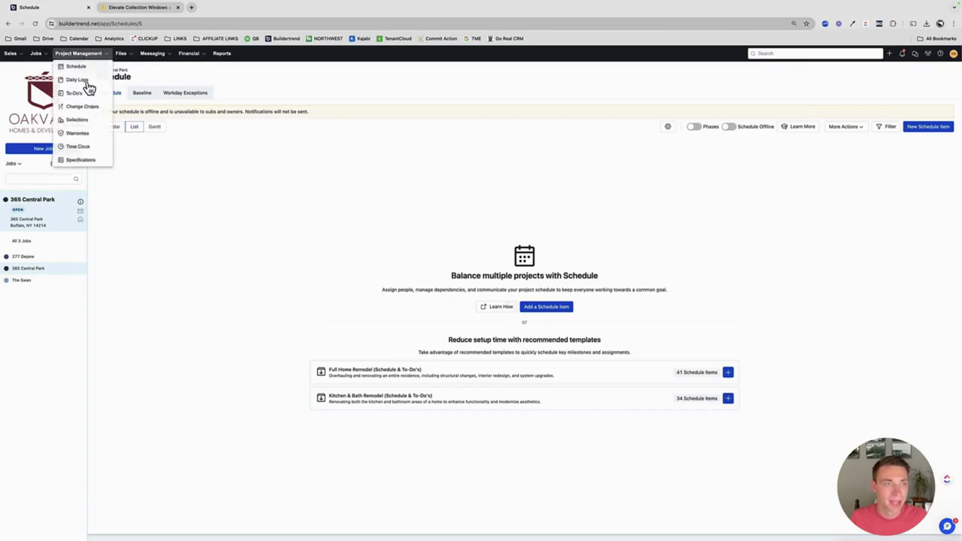
click(83, 95)
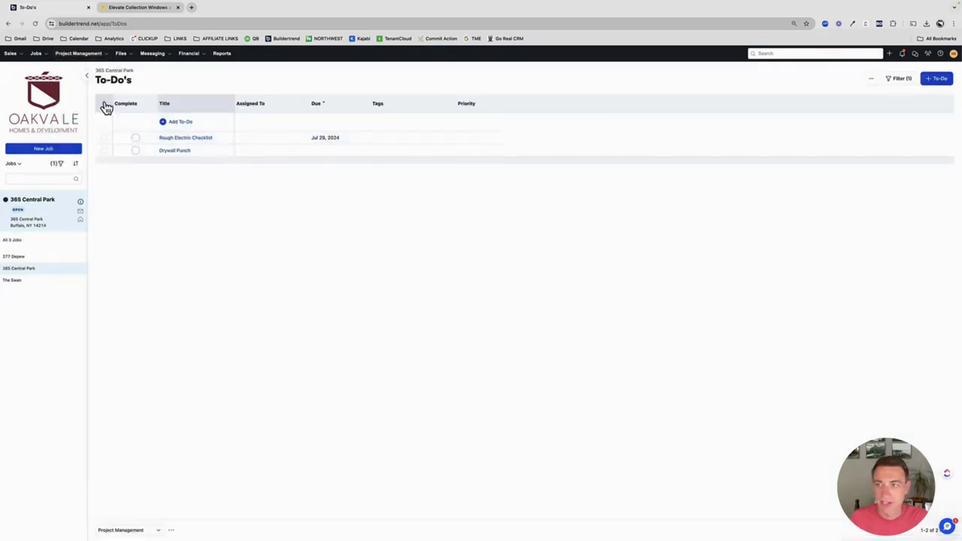
click(104, 103)
click(940, 78)
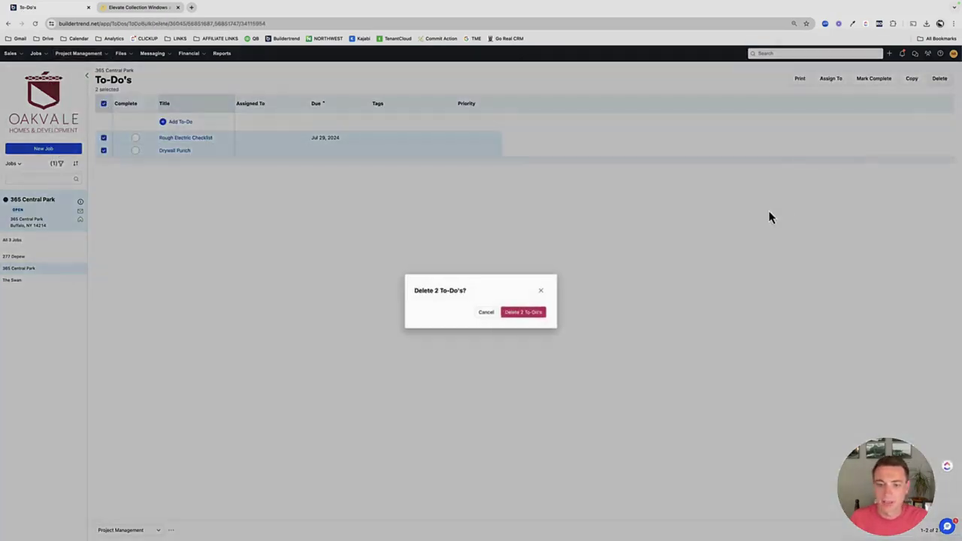
click(537, 312)
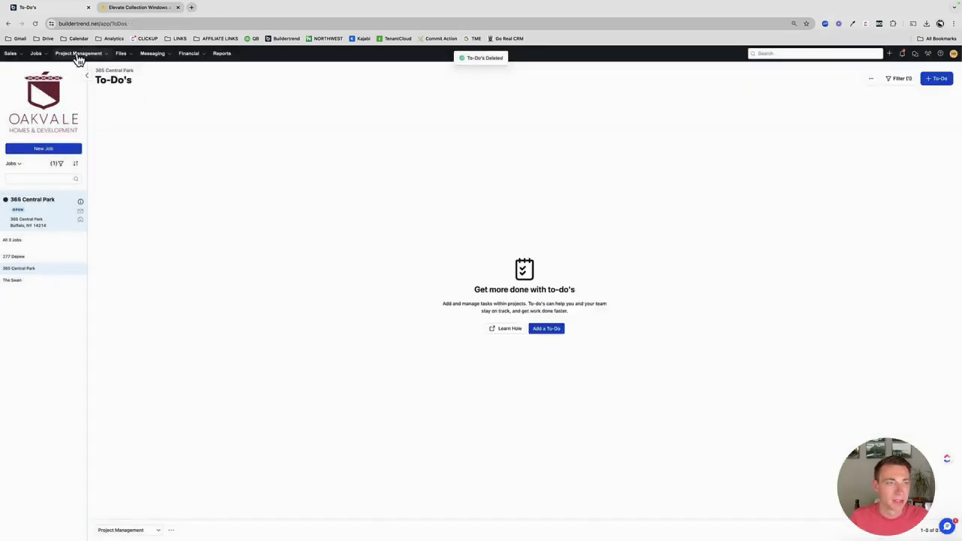
Delete the Plumbing Fixtures selection from the job's Selections.
mouse_move(78, 56)
click(78, 127)
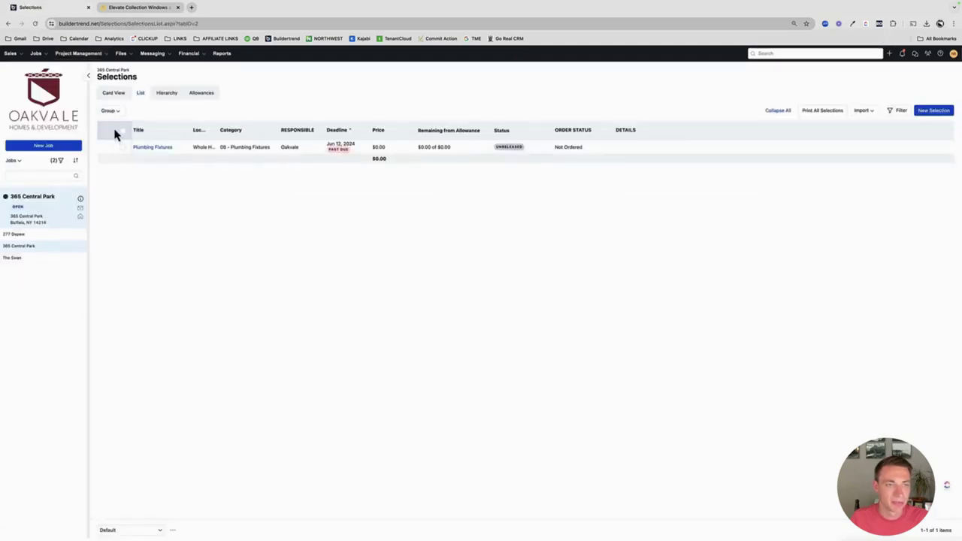
click(122, 131)
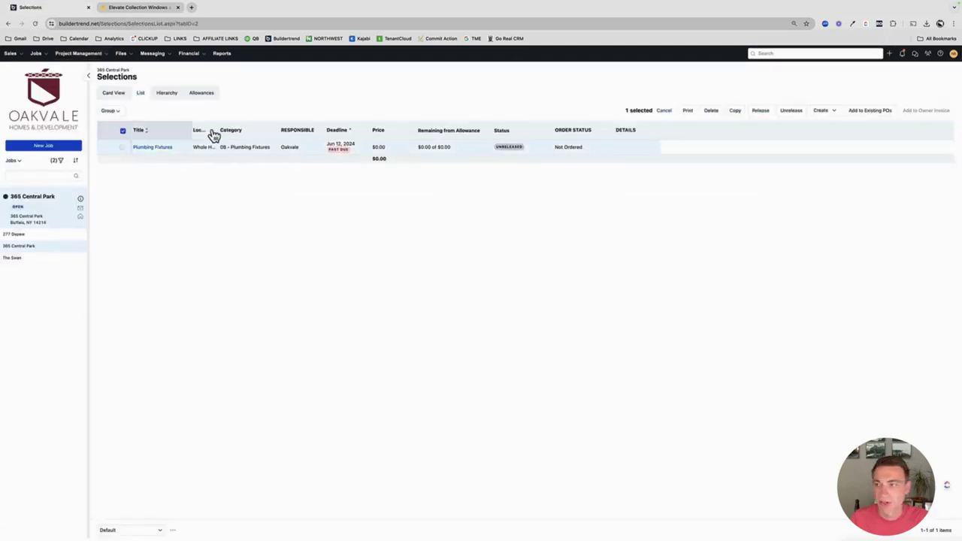
click(710, 114)
click(516, 307)
Check the job's Purchase Orders, then view the job's details and close them without changes.
mouse_move(189, 54)
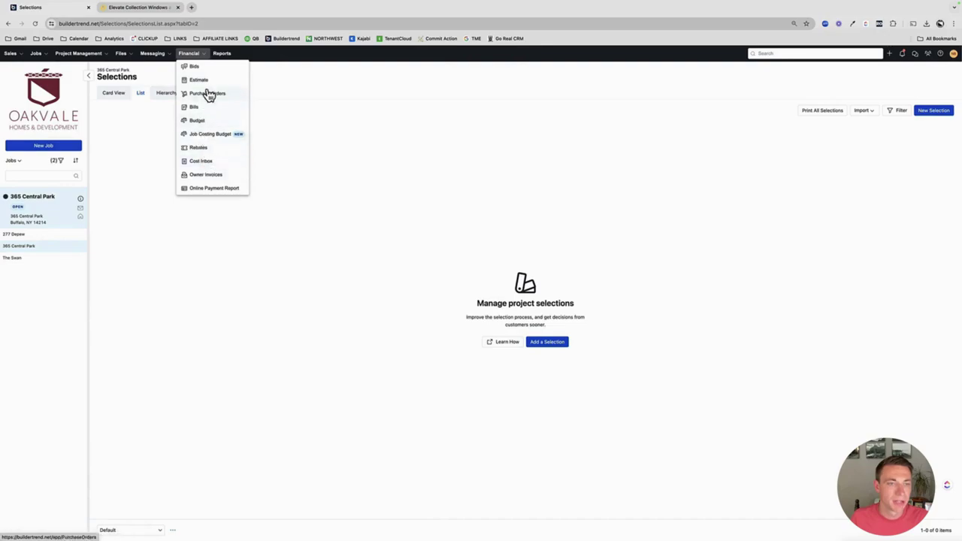
click(207, 94)
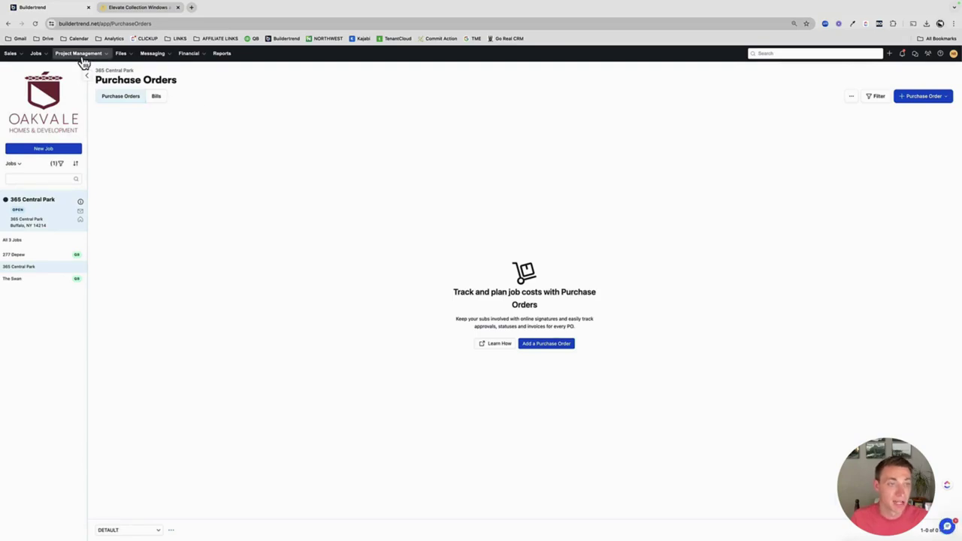
mouse_move(81, 58)
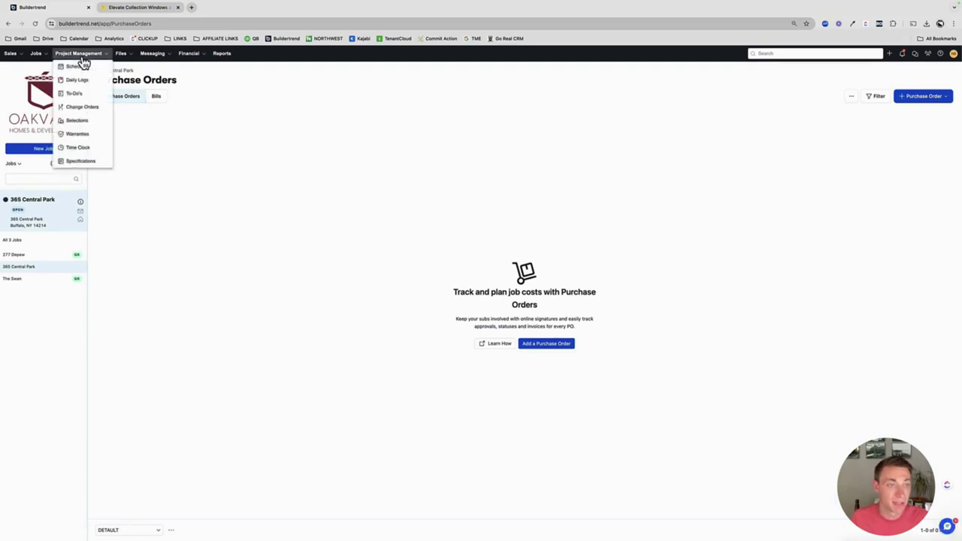
click(80, 203)
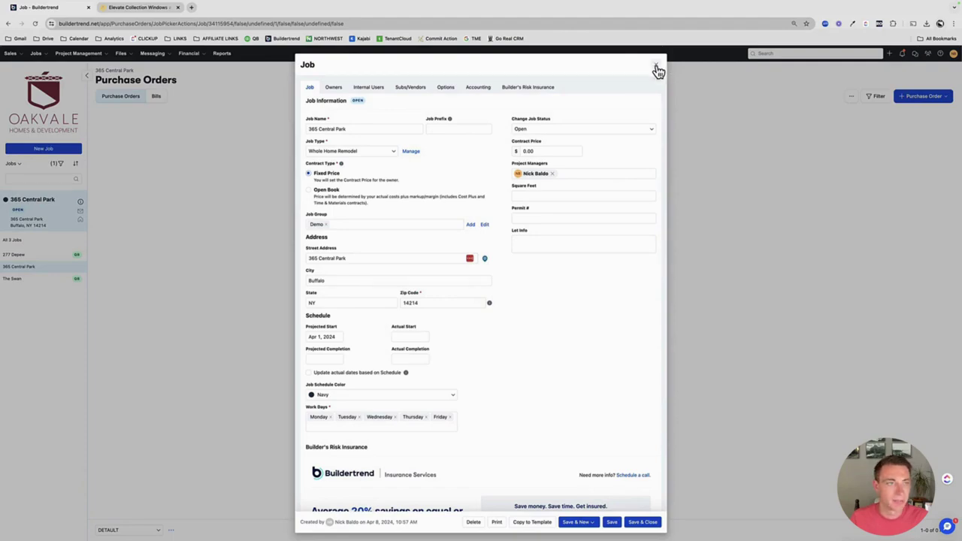
click(657, 70)
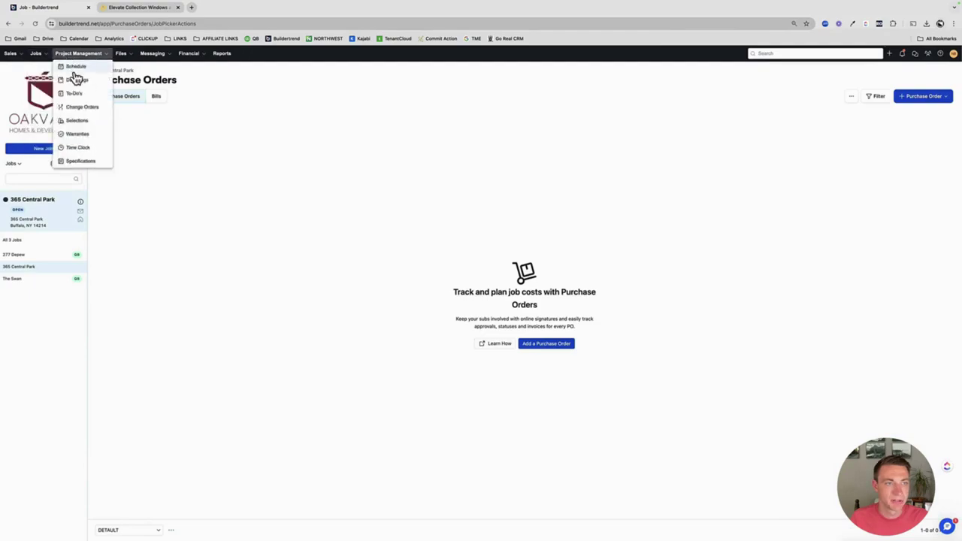
Start a template import from the job's schedule and choose 1 - Master Project Template as the source.
click(75, 69)
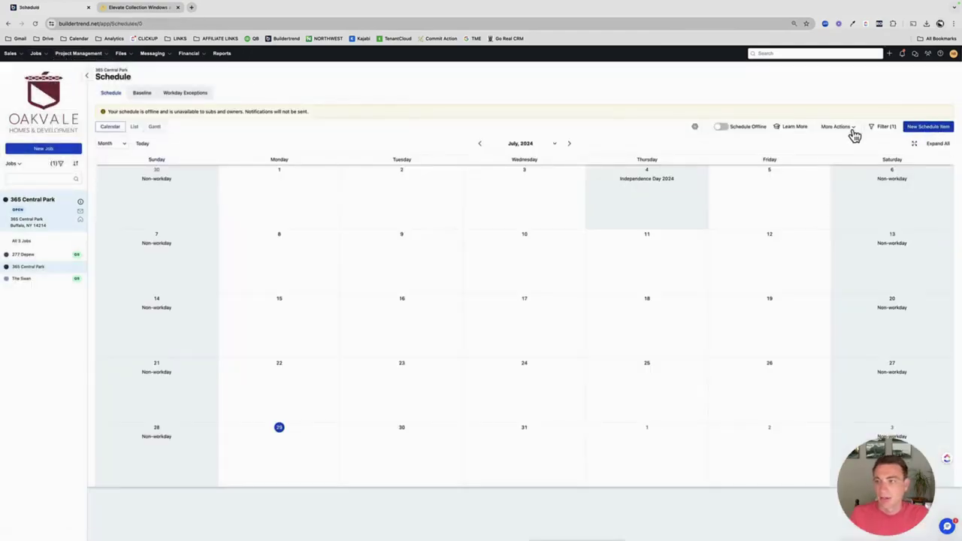
click(856, 134)
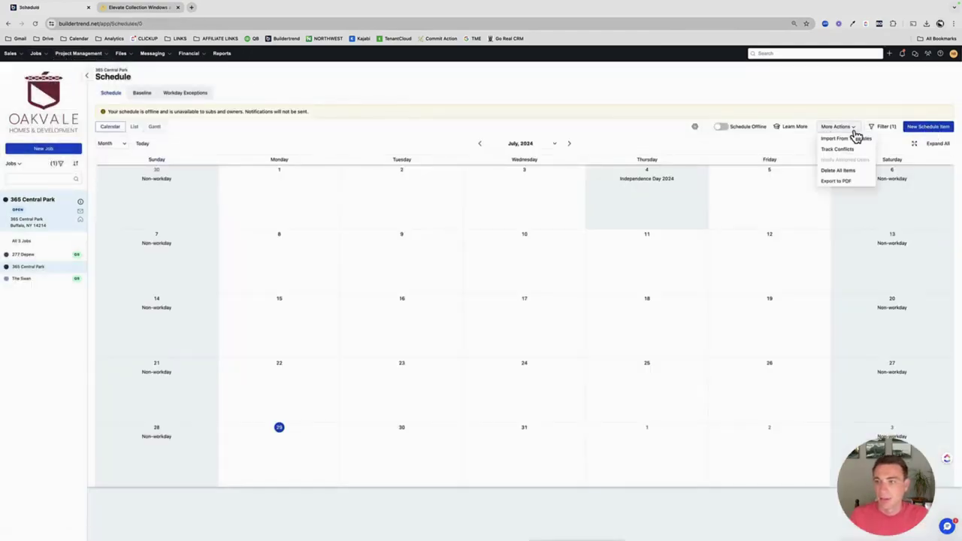
click(856, 139)
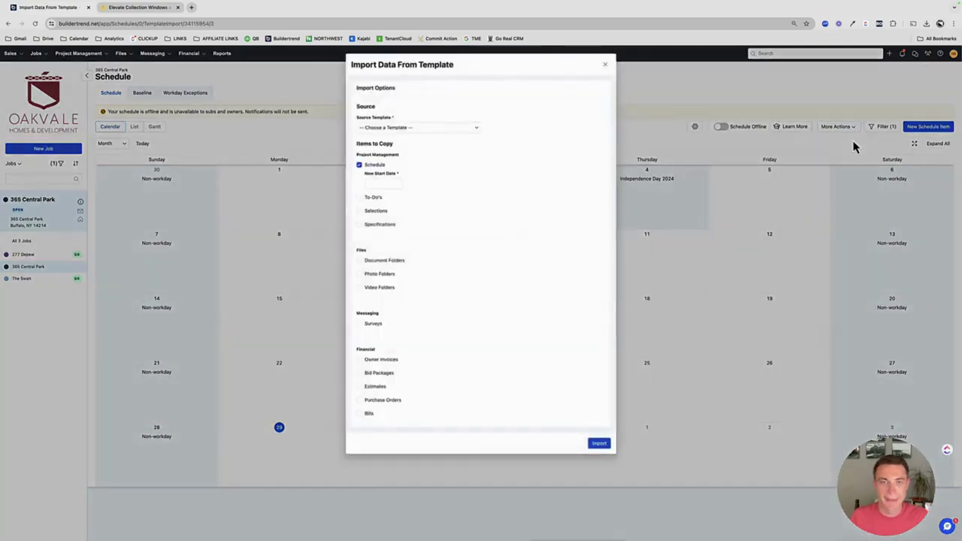
click(400, 127)
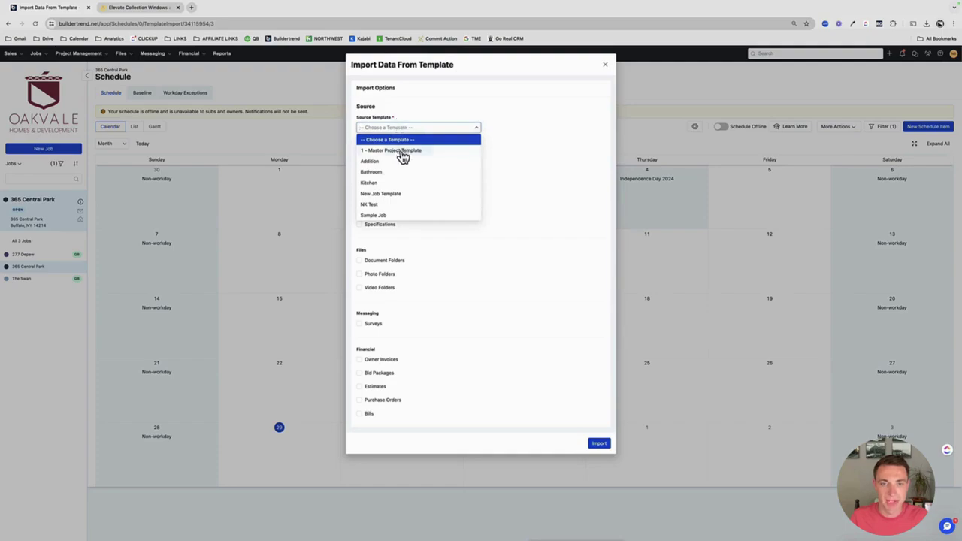
click(403, 151)
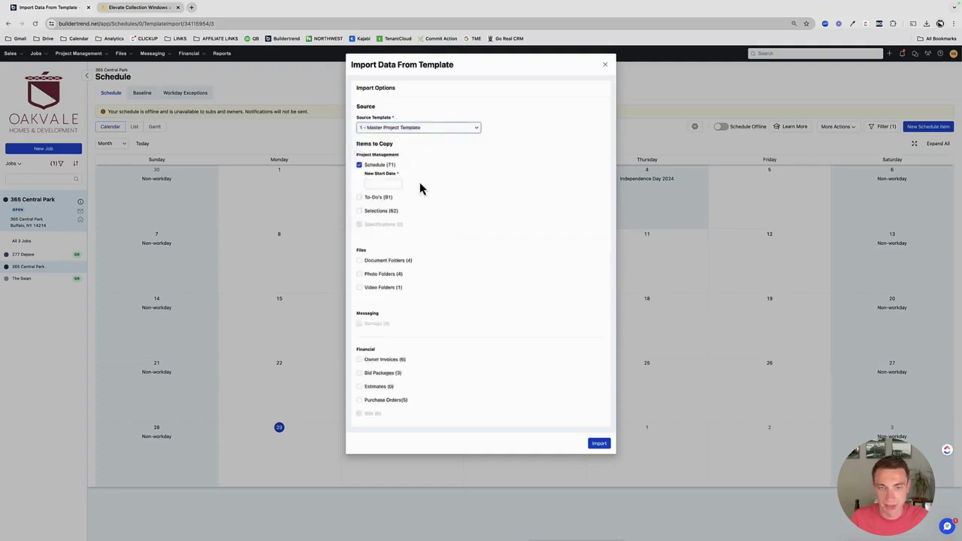
Set the imported schedule's new start date to Aug 12, 2024, and include the to-dos and selections in the import.
click(377, 184)
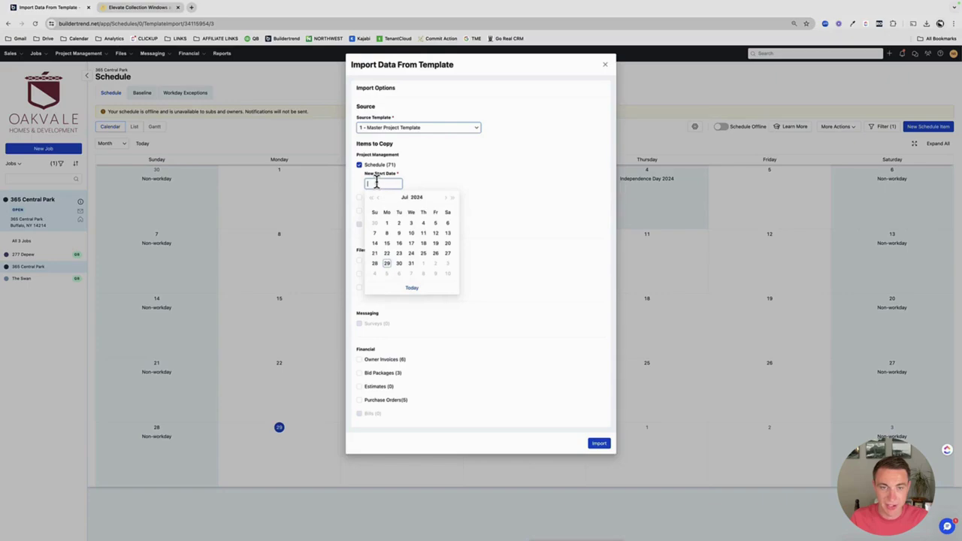
click(446, 198)
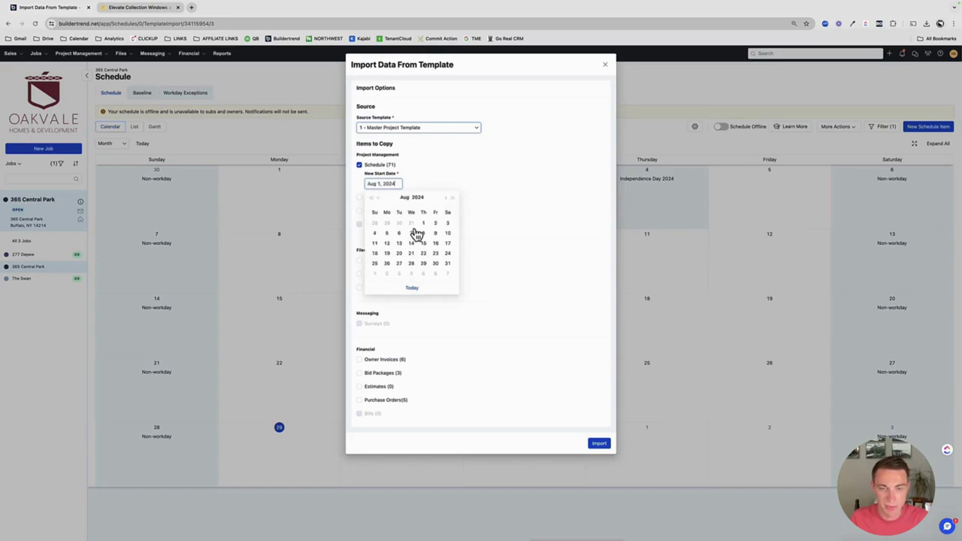
click(387, 246)
click(359, 198)
click(359, 211)
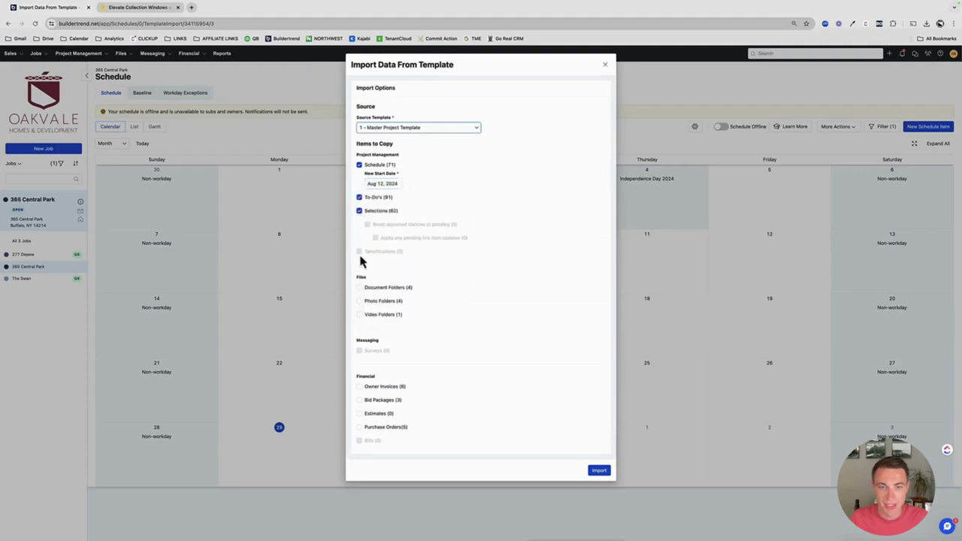
Include document folders with their files, photo folders, video folders, owner invoices, bid packages and purchase orders with linked bills in the import.
click(361, 288)
click(361, 315)
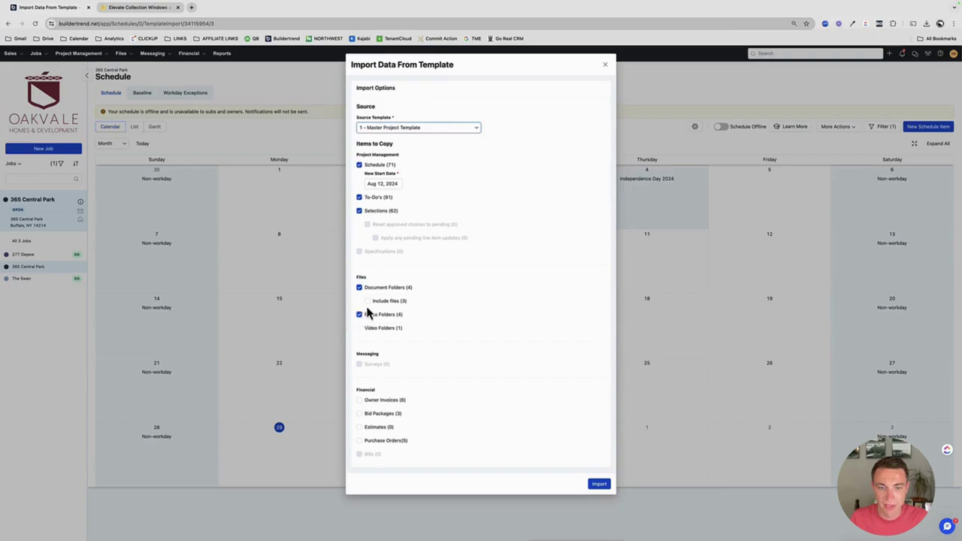
click(367, 301)
click(361, 329)
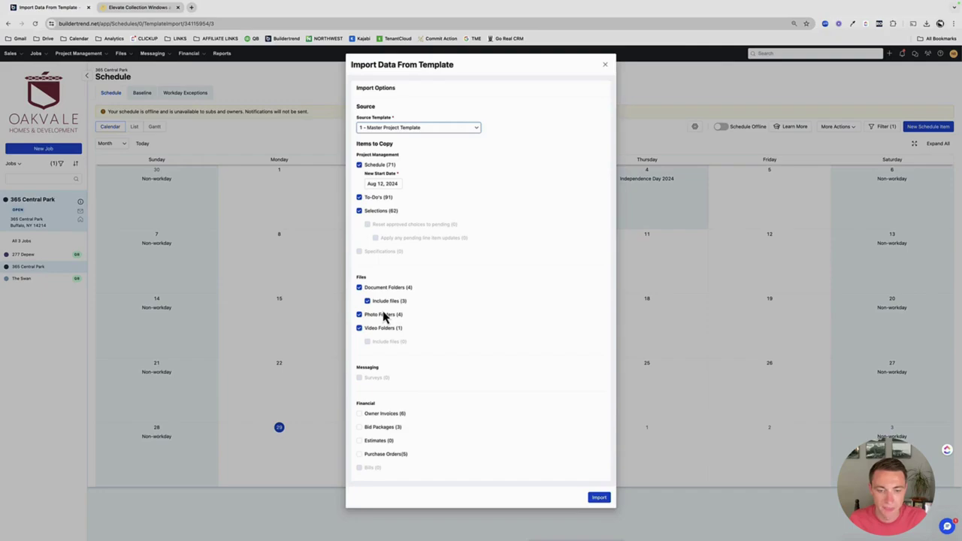
click(360, 414)
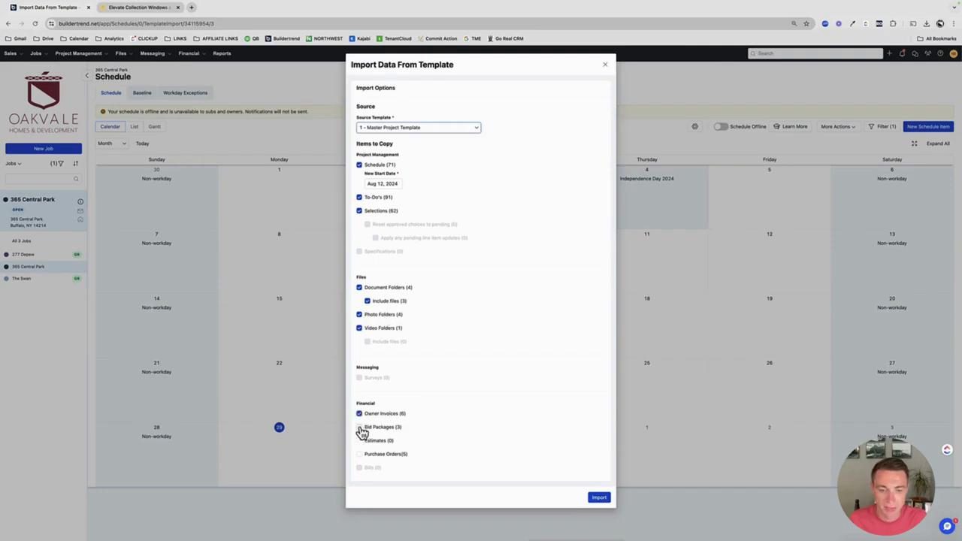
click(360, 454)
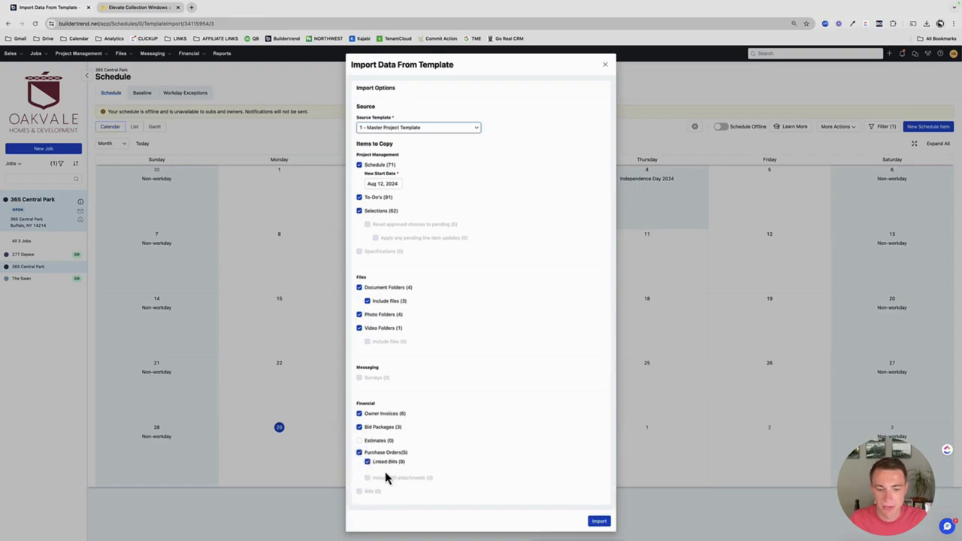
Run the template import, adding the suggested subs/vendors and internal user to the job and updating their permissions.
click(599, 522)
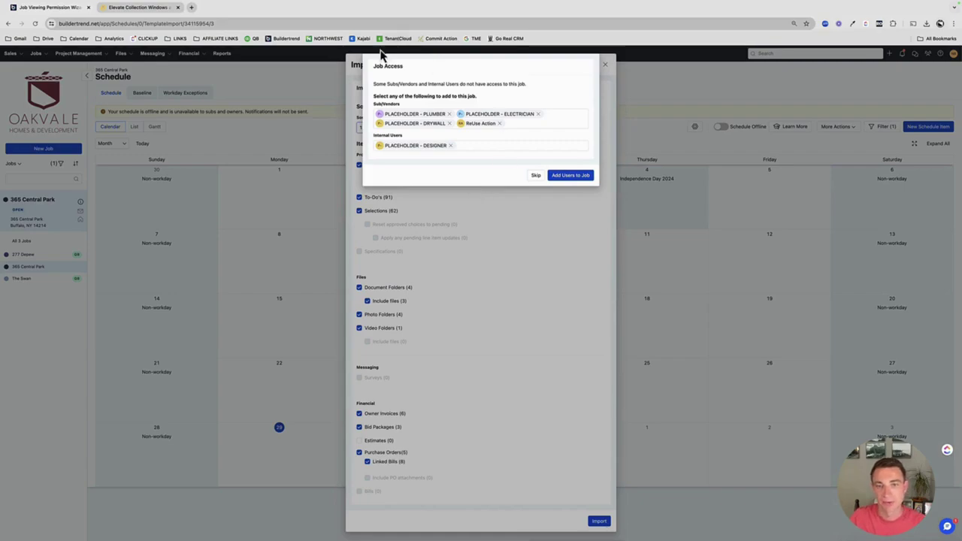
click(570, 174)
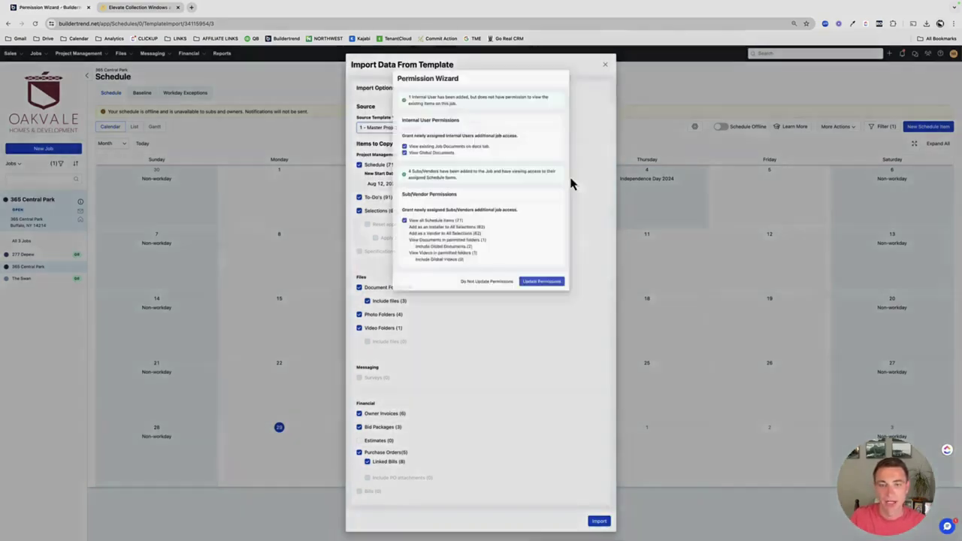
click(545, 299)
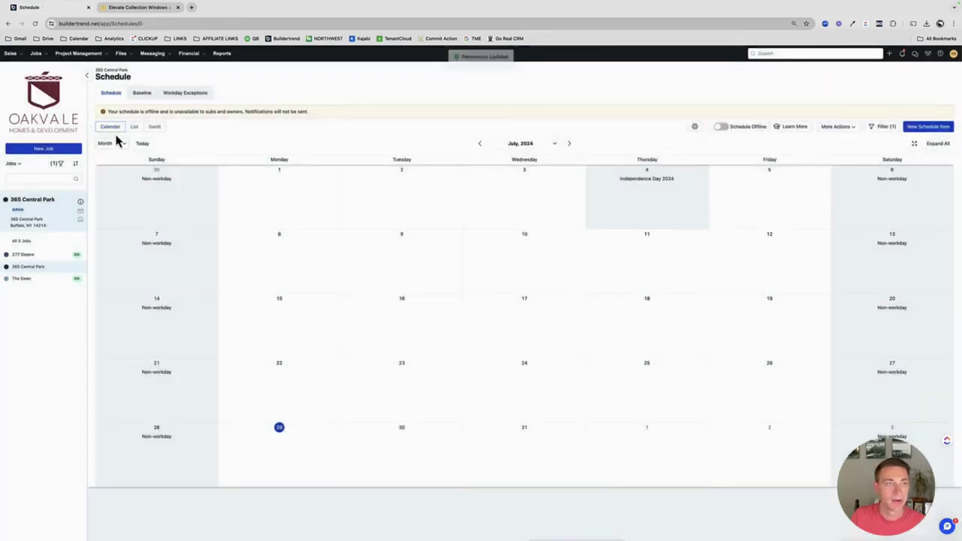
Review the imported schedule as a Gantt chart through the Finish phase, and check the job's imported to-dos.
click(155, 127)
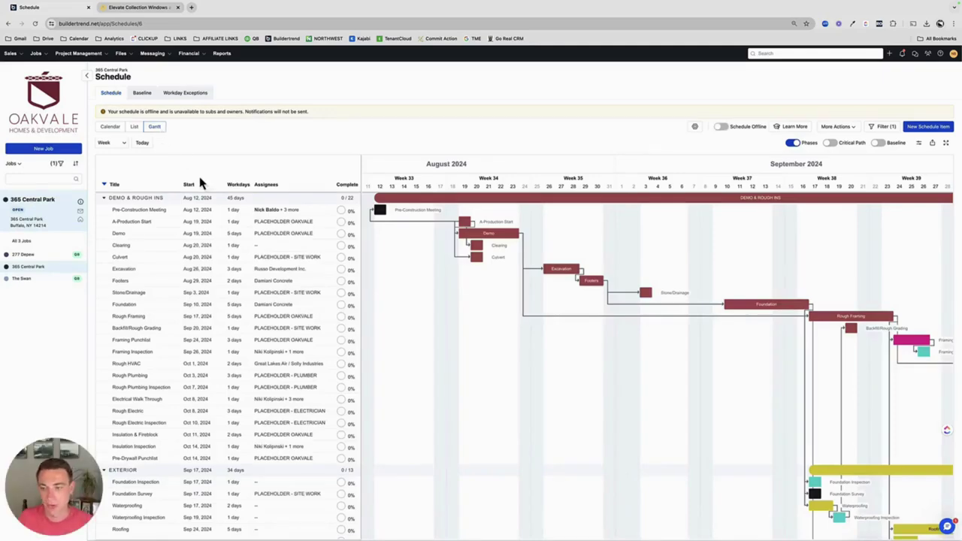
scroll(544, 329, down, 10)
scroll(545, 330, right, 5)
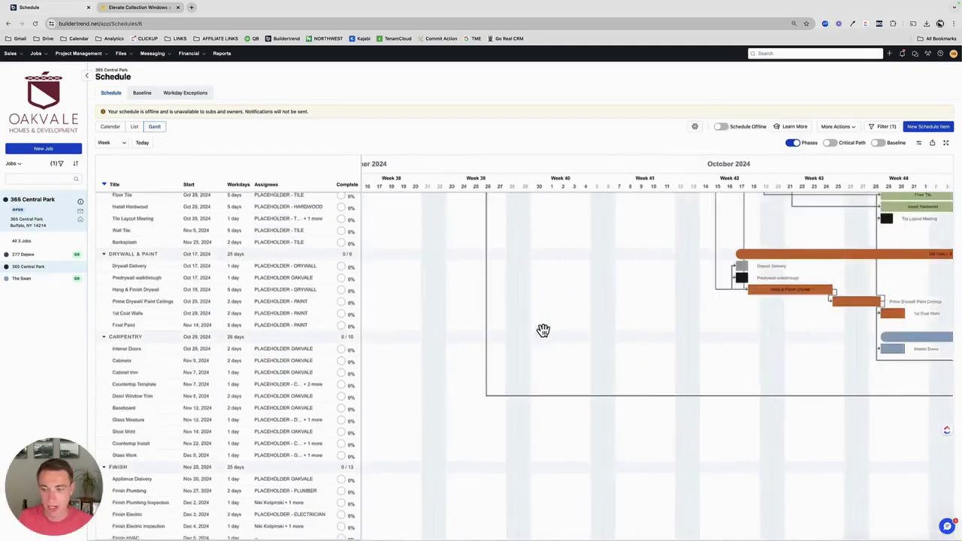
scroll(545, 330, right, 10)
scroll(545, 329, down, 5)
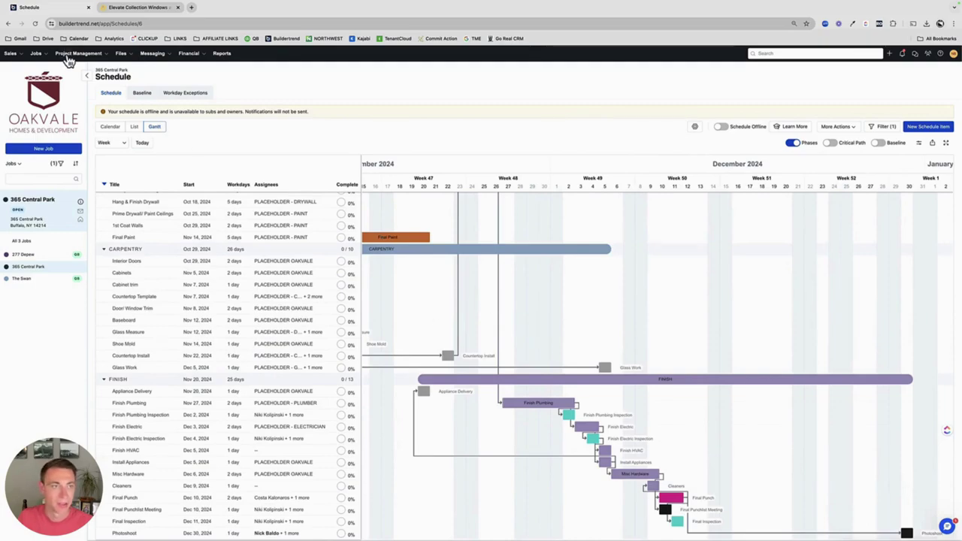
mouse_move(68, 58)
click(82, 97)
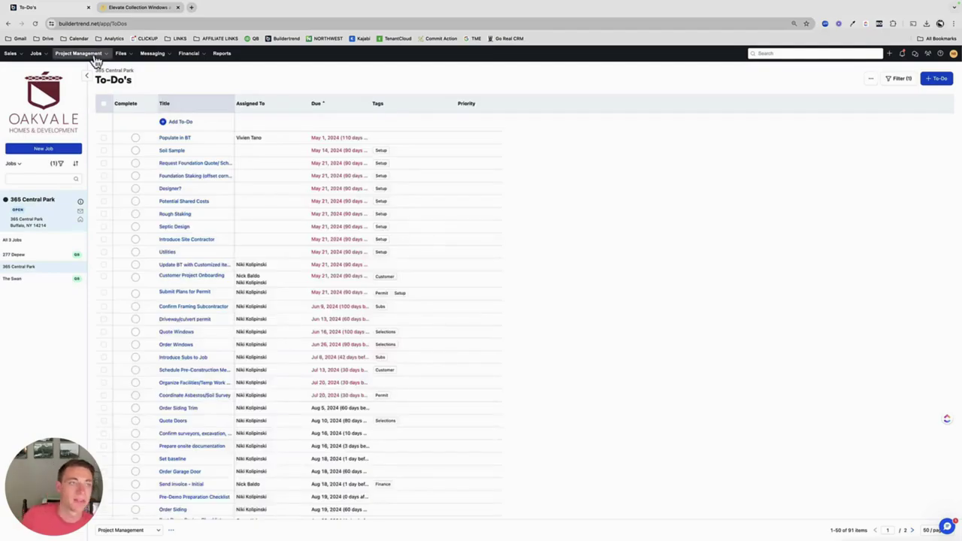
Change the start date of the A-Production Start schedule item to Aug 4, 2025, and save it.
click(90, 70)
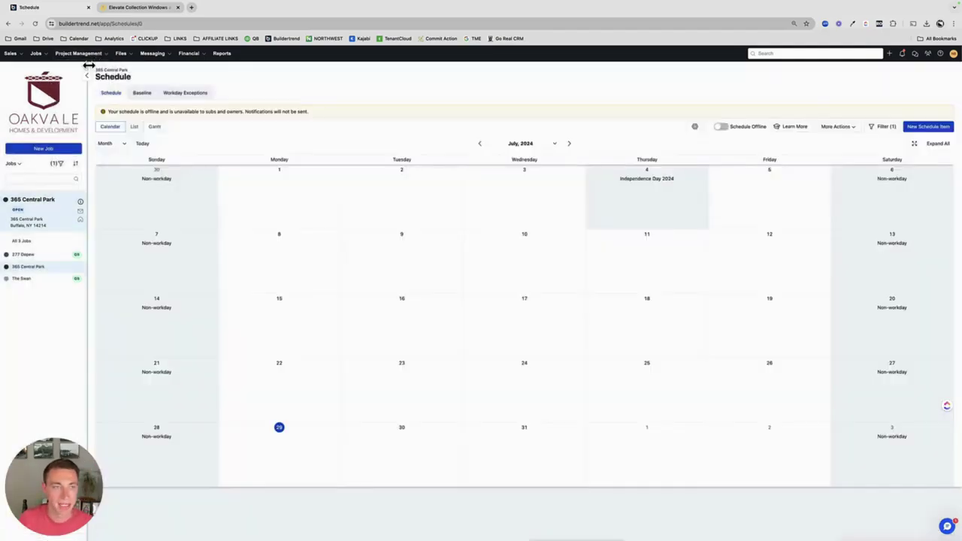
click(158, 128)
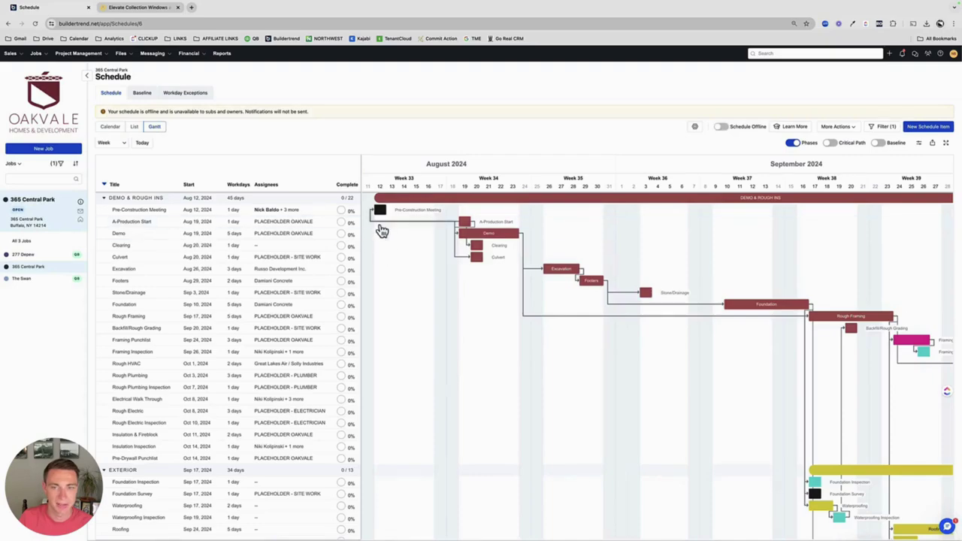
click(469, 225)
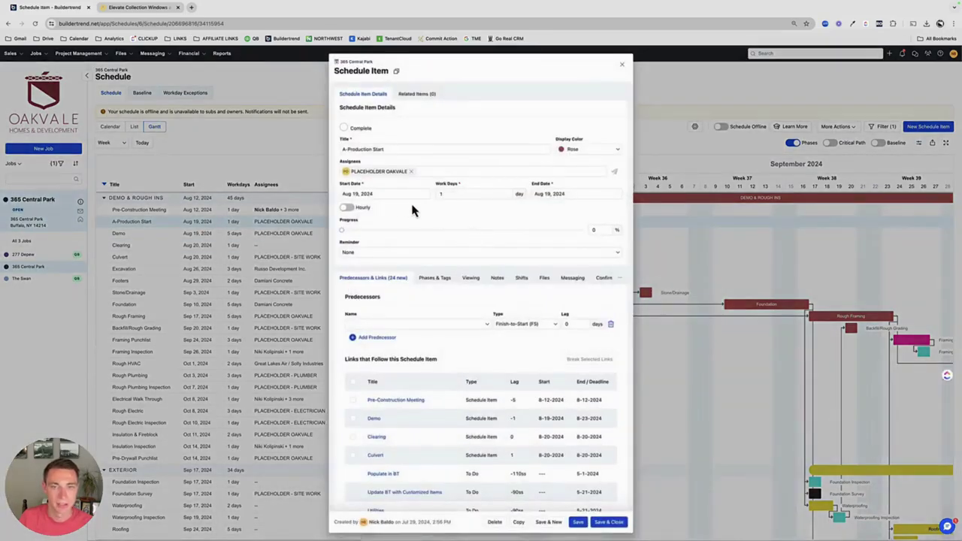
click(402, 193)
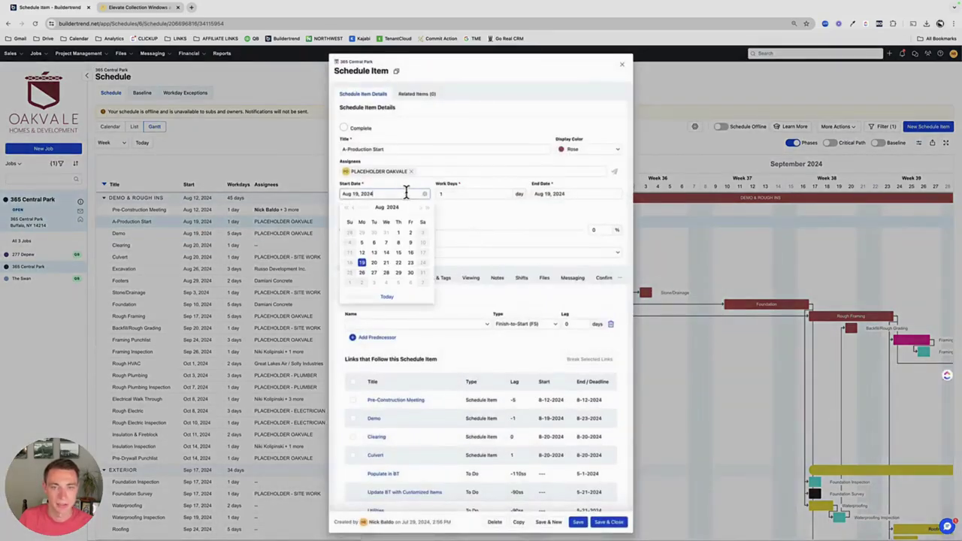
click(428, 210)
click(362, 243)
click(624, 524)
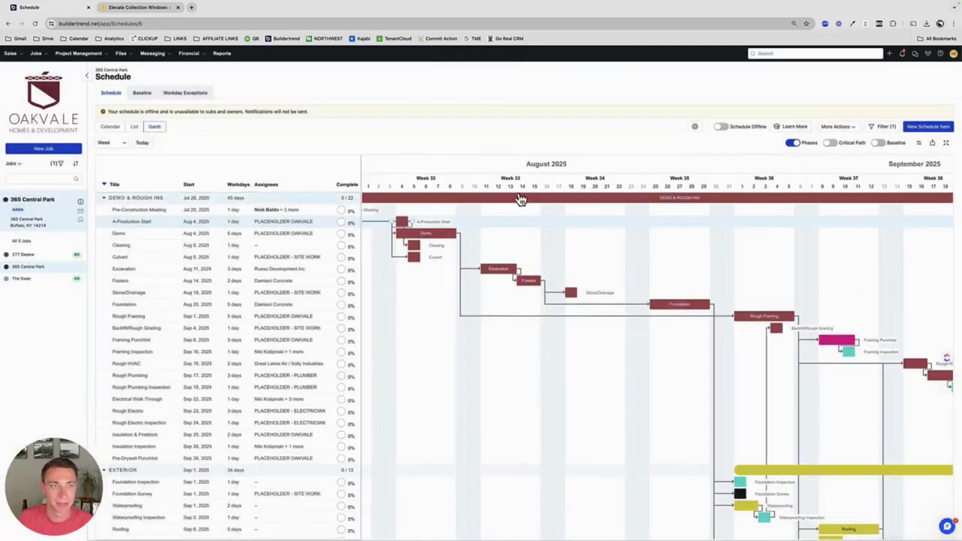
Check the due dates of the job's to-dos, and look through the job's document folders, including Architect/ Designer.
mouse_move(71, 53)
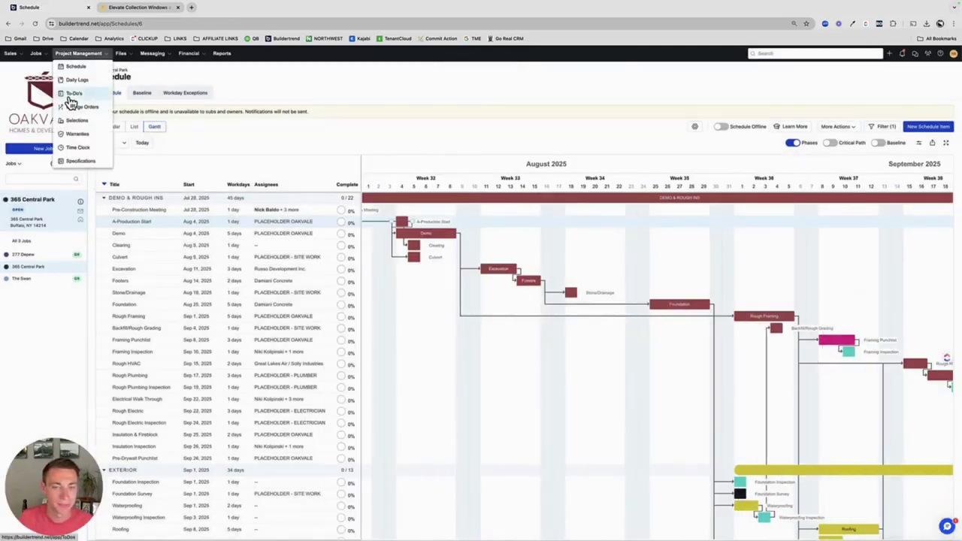
click(69, 96)
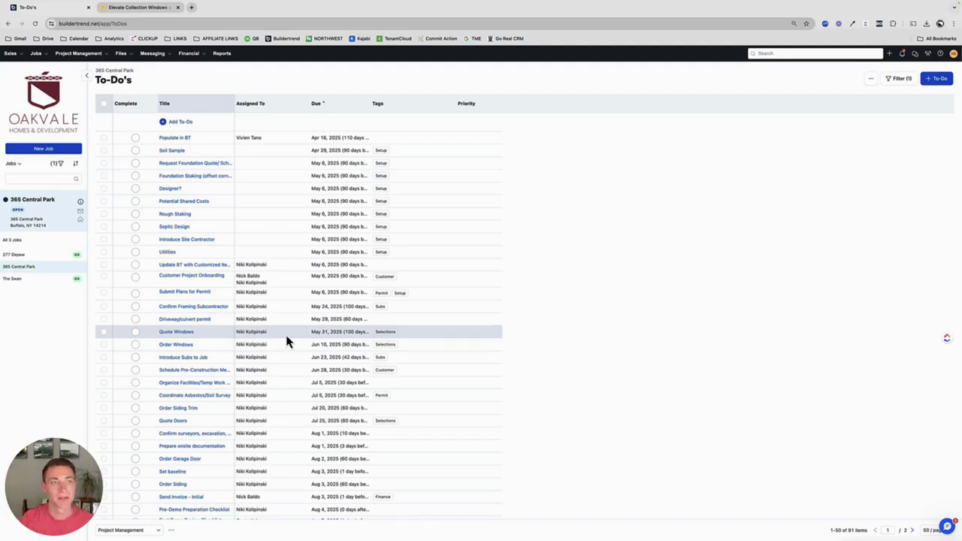
click(121, 54)
click(129, 66)
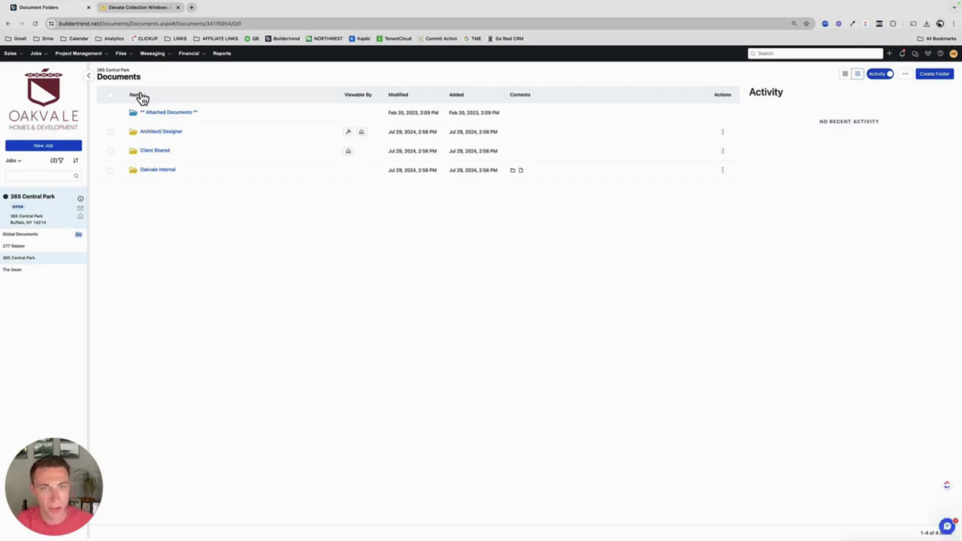
click(155, 136)
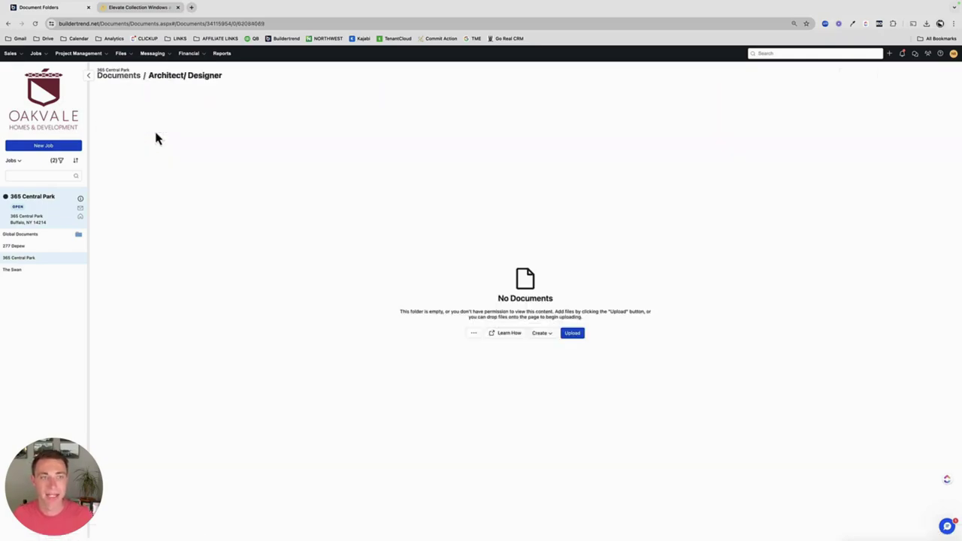
click(124, 57)
click(133, 68)
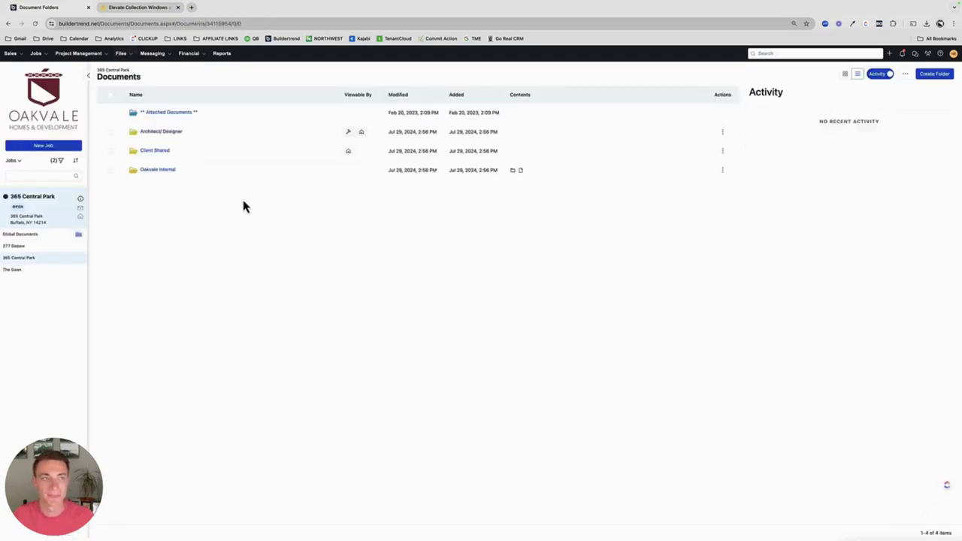
Filter the job's to-dos by the Designer tag.
click(79, 53)
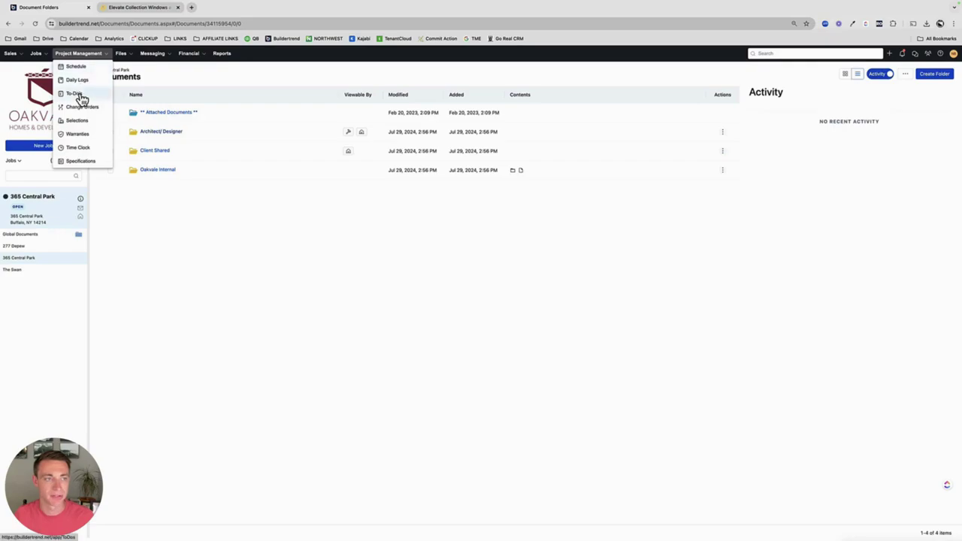
click(77, 92)
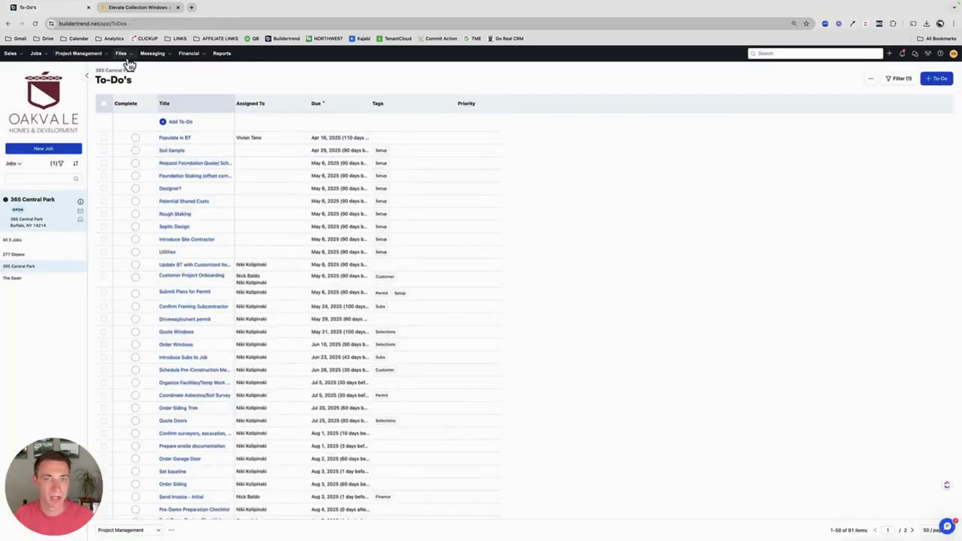
click(873, 80)
click(899, 80)
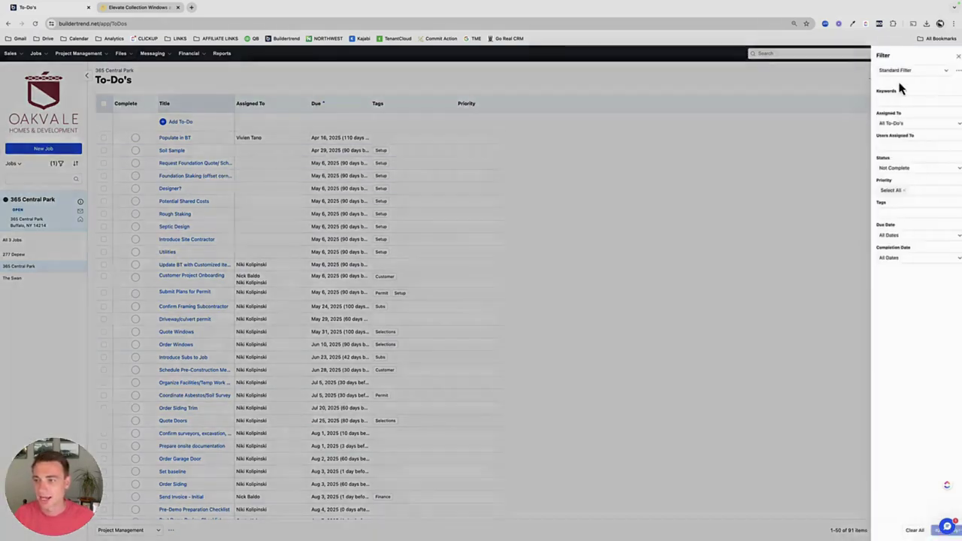
click(890, 211)
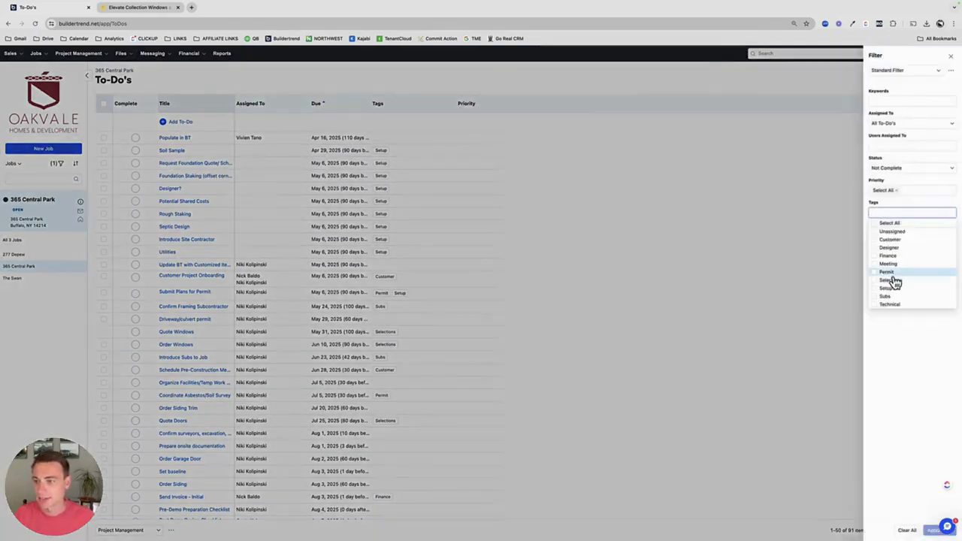
click(889, 248)
click(932, 531)
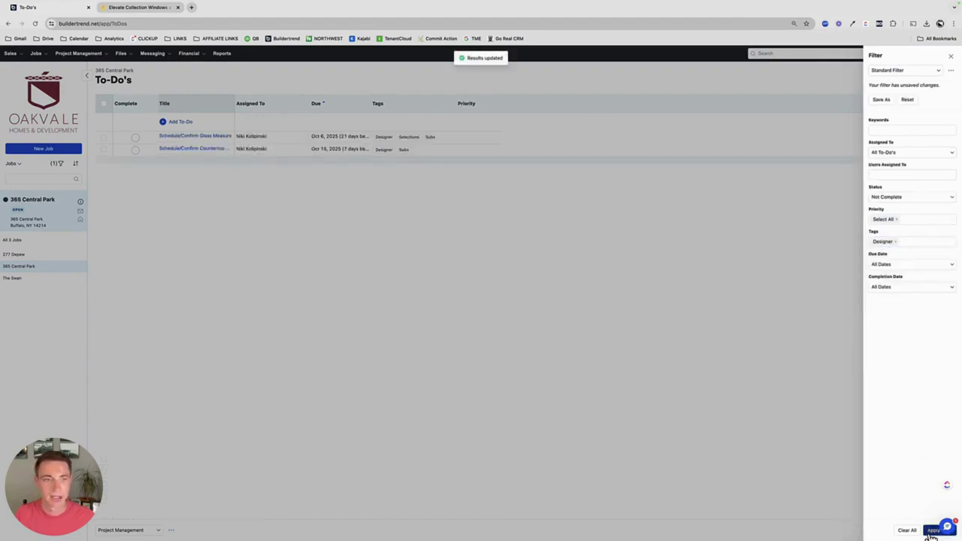
click(685, 388)
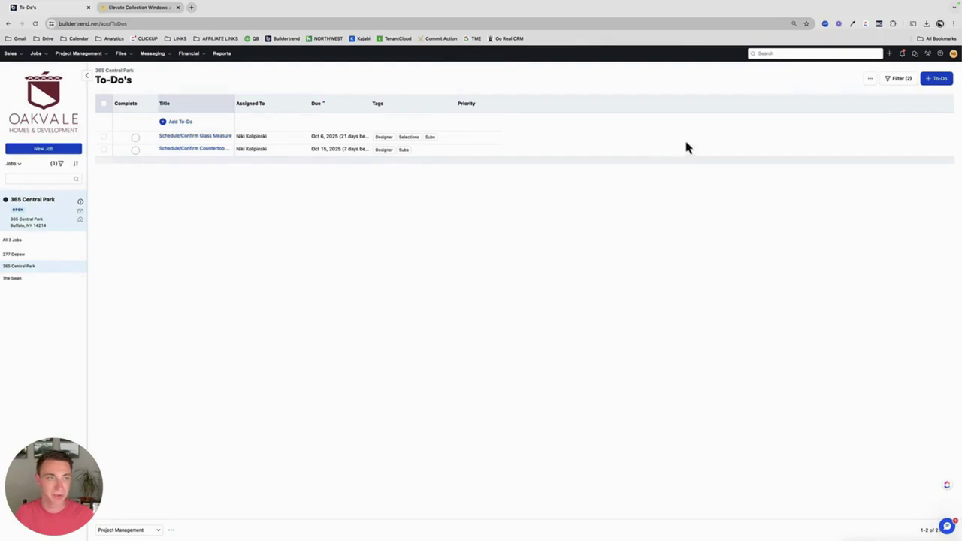
click(72, 56)
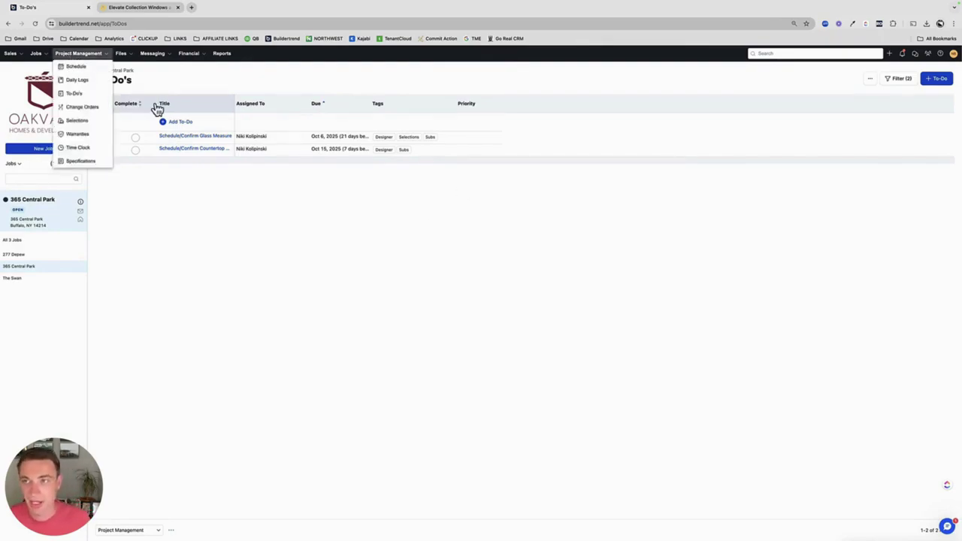
click(329, 247)
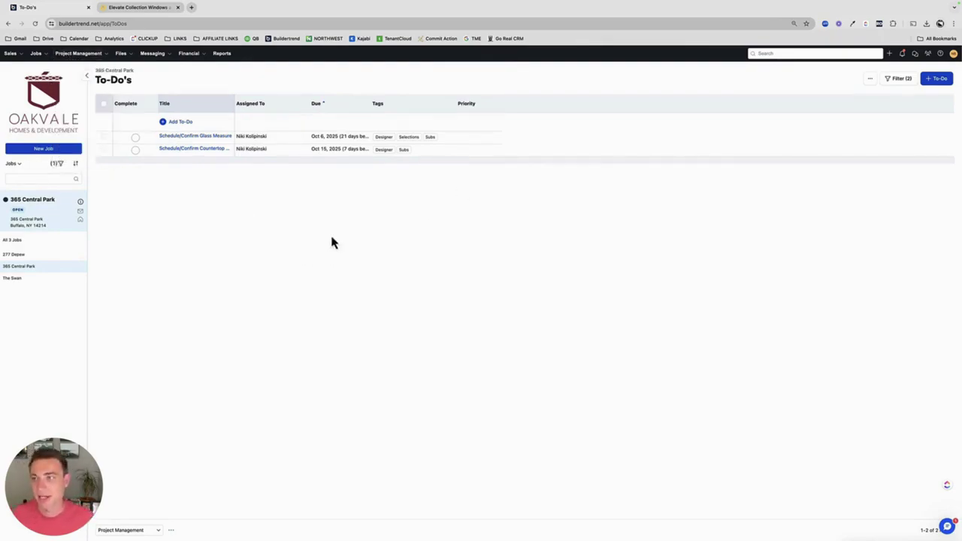
Remove the Designer tag from the to-do filter.
click(900, 79)
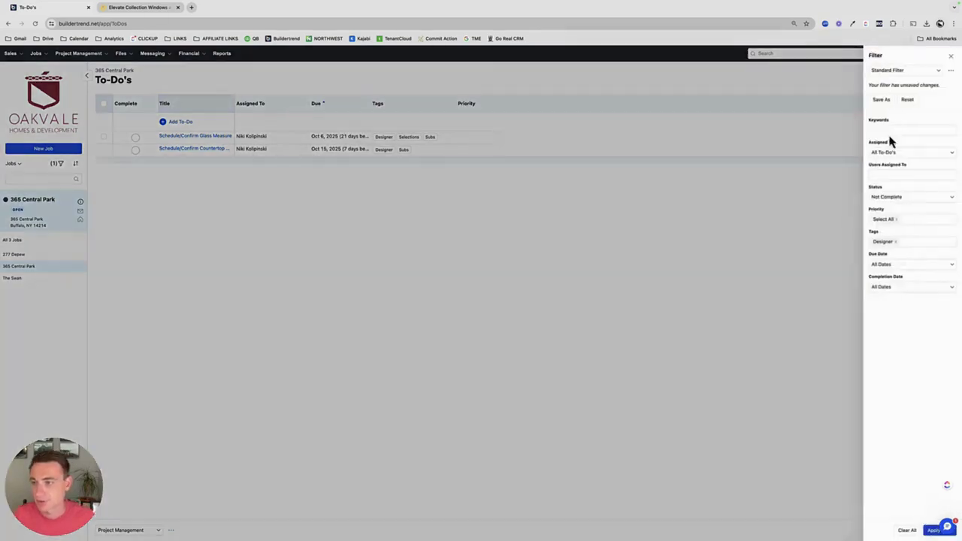
click(898, 239)
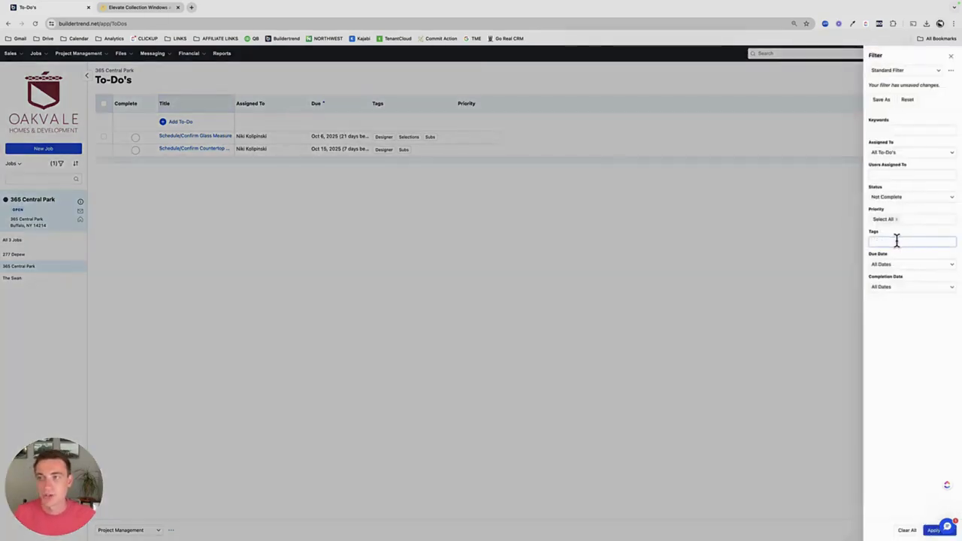